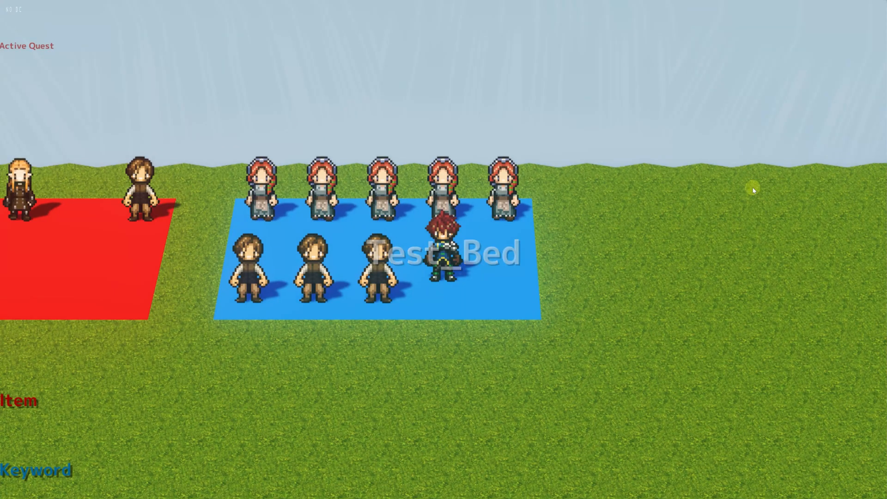
Walk the hero to the first maid on the blue area and accept her main story quest "Damsel in Distress".
key("Right")
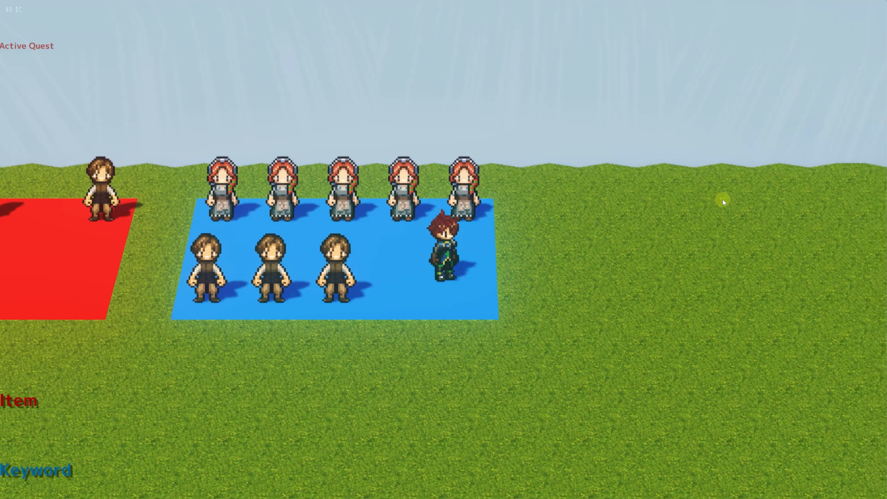
key("Down")
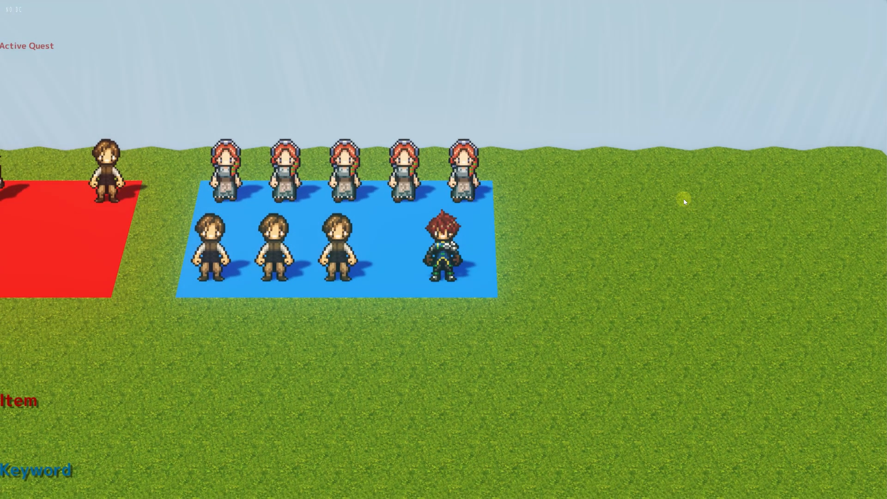
key("Left")
key("Up")
key("Left")
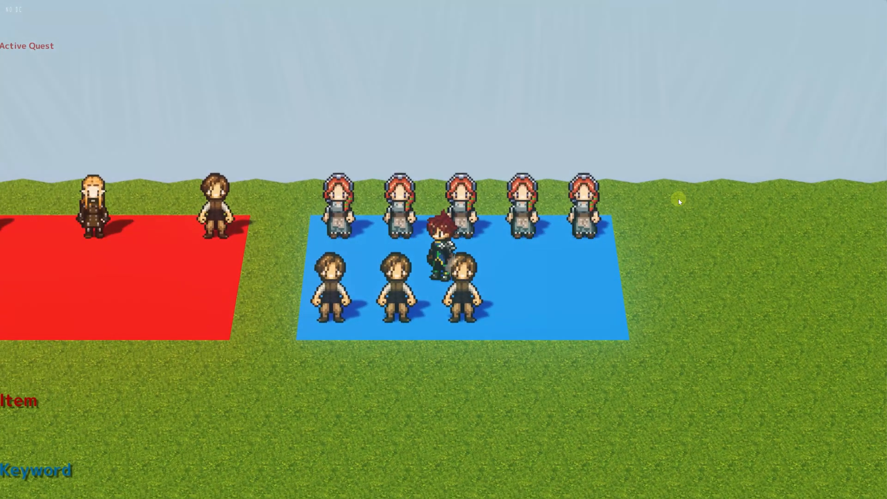
key("Up")
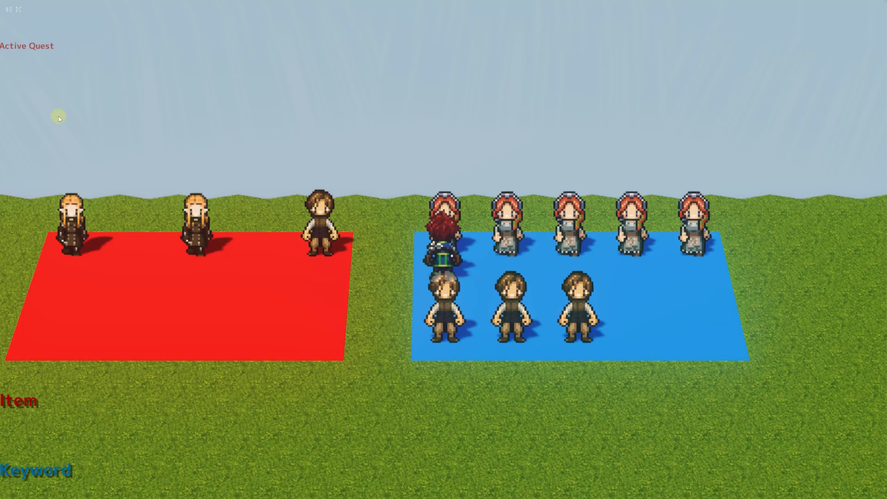
key("Return")
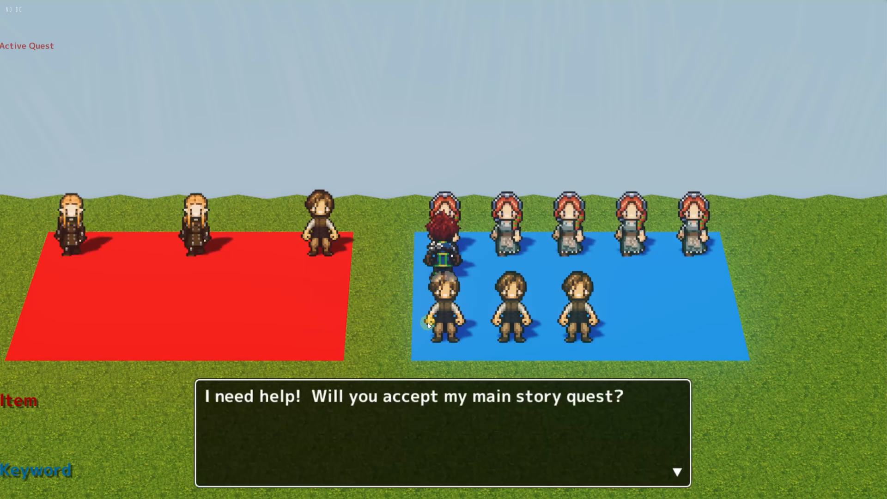
key("Return")
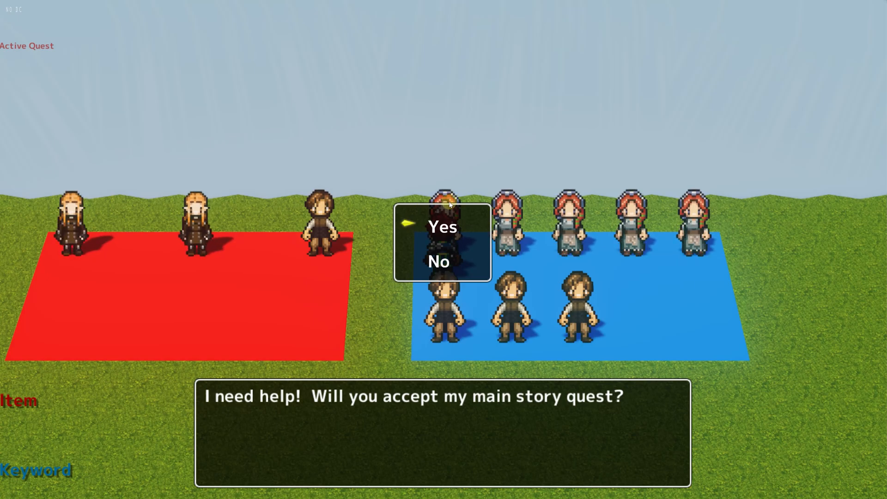
key("Return")
key("Return")
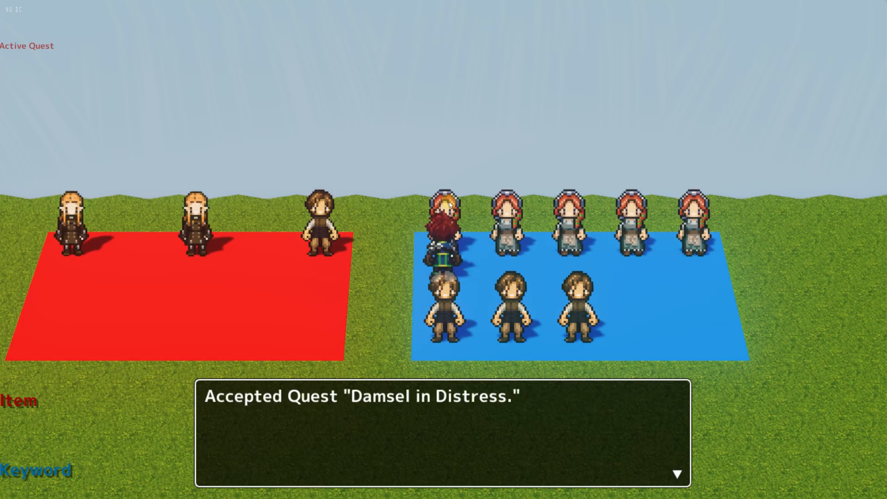
key("Return")
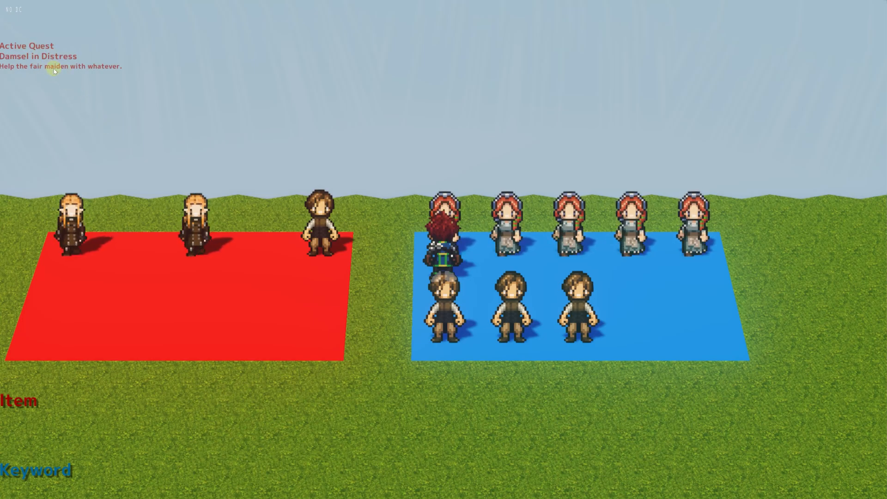
Approach the first maid from her other side and read through her dialogue for the accepted quest.
key("Left")
key("Up")
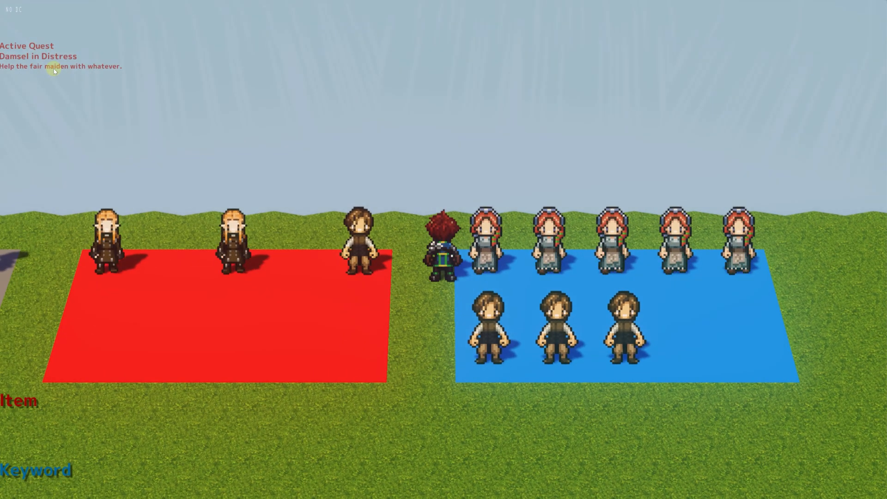
key("Down")
key("Right")
key("Return")
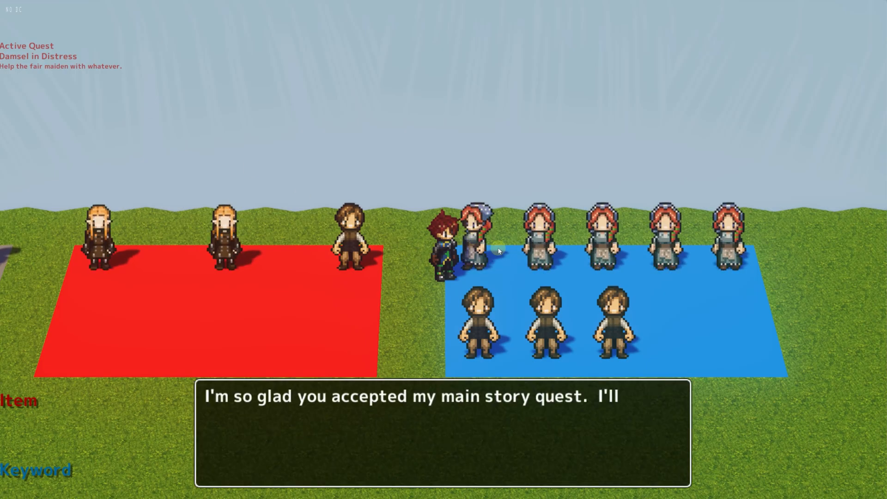
left_click(823, 391)
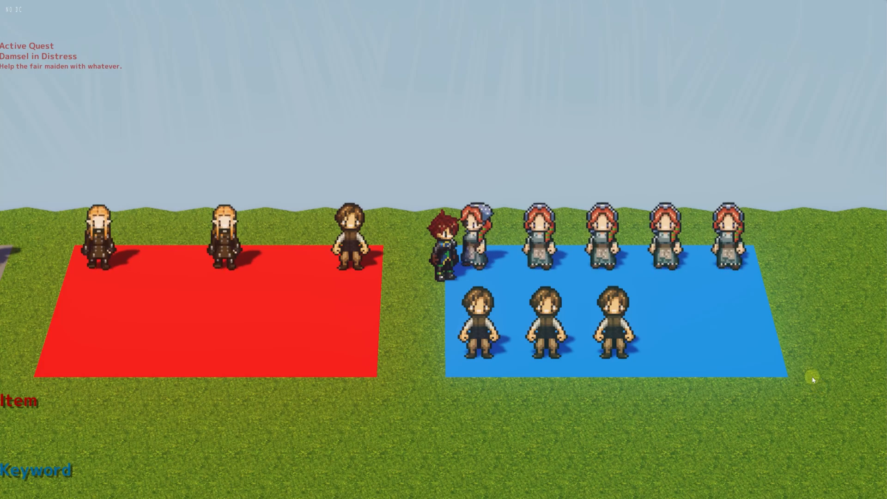
Talk to the first villager in the blue area's front row to add 1 to the MSQ variable.
key("s")
key("d")
key("s")
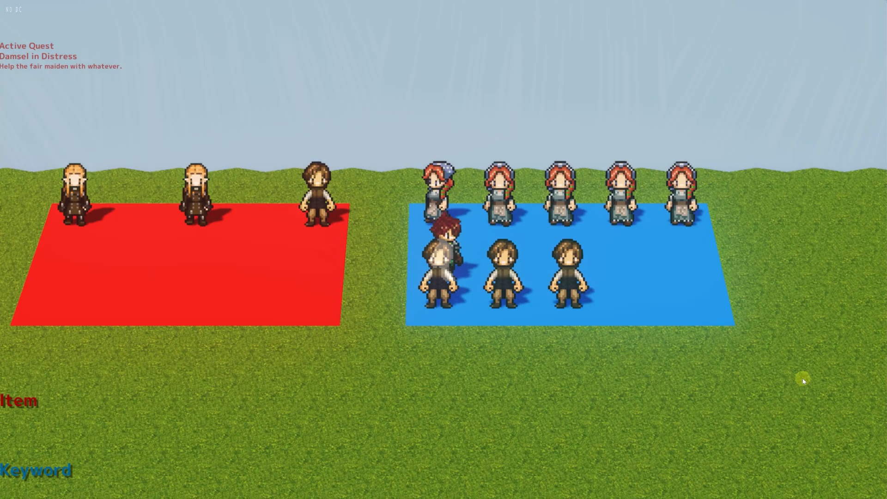
key("a")
key("d")
key("a")
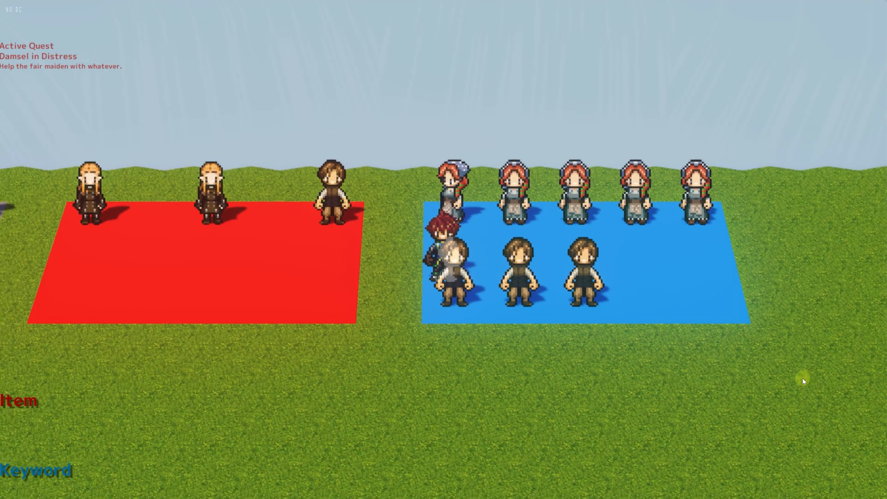
key("space")
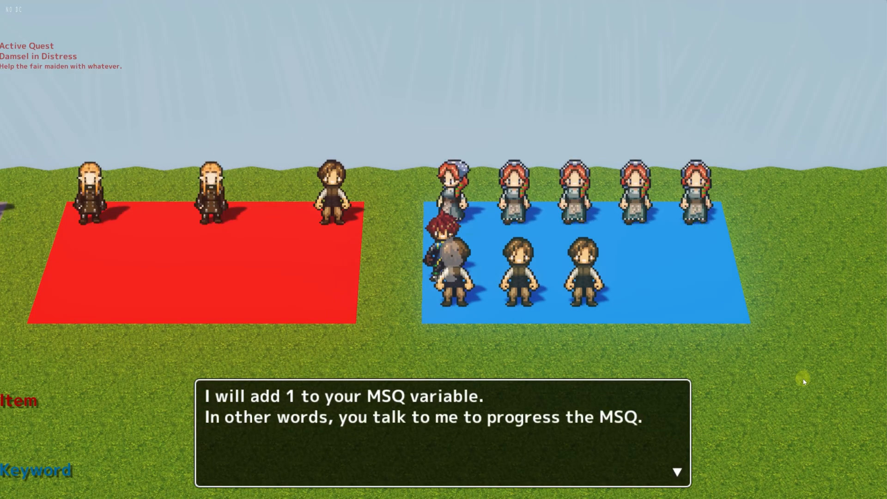
key("space")
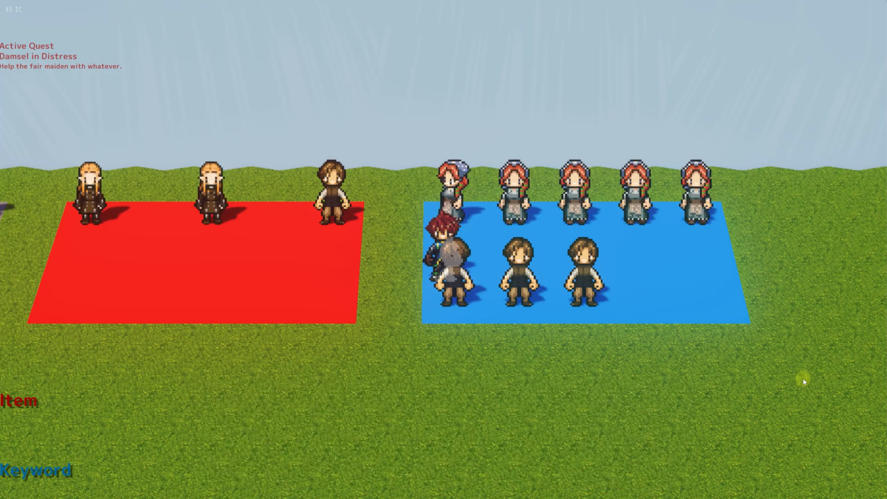
Return to the first maid and talk to her to complete the main story quest.
key("a")
key("d")
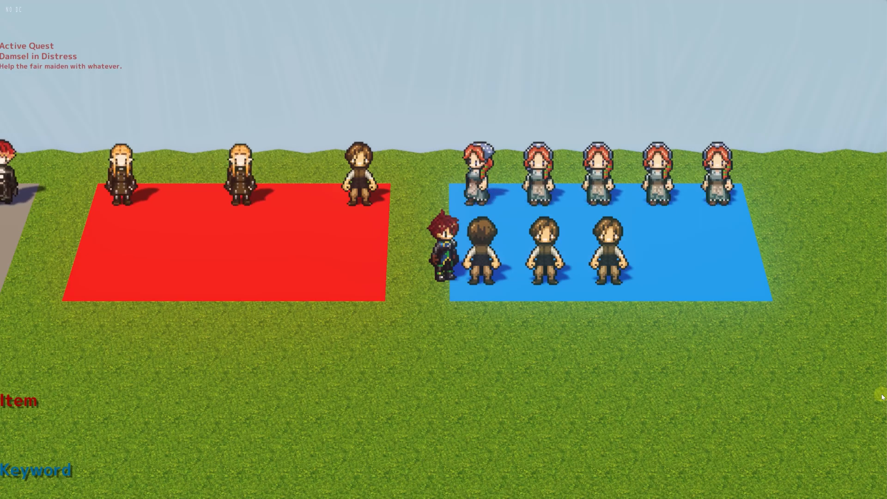
key("Up")
key("Right")
key("Return")
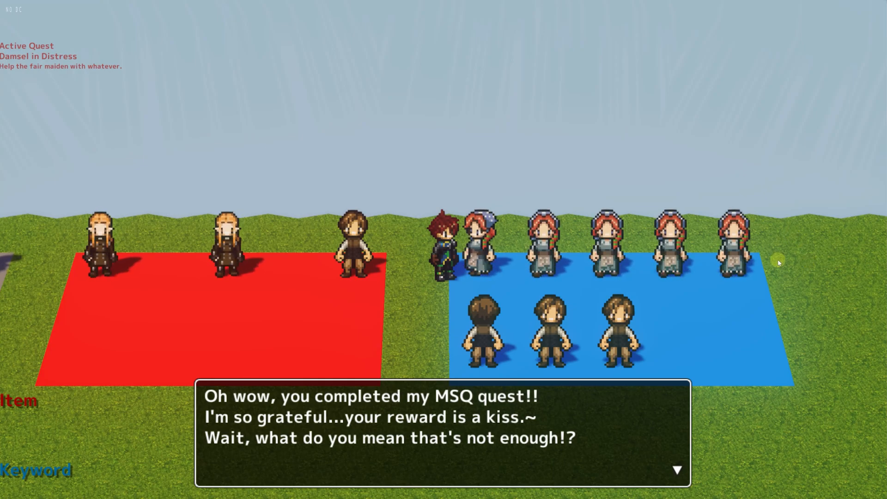
key("Return")
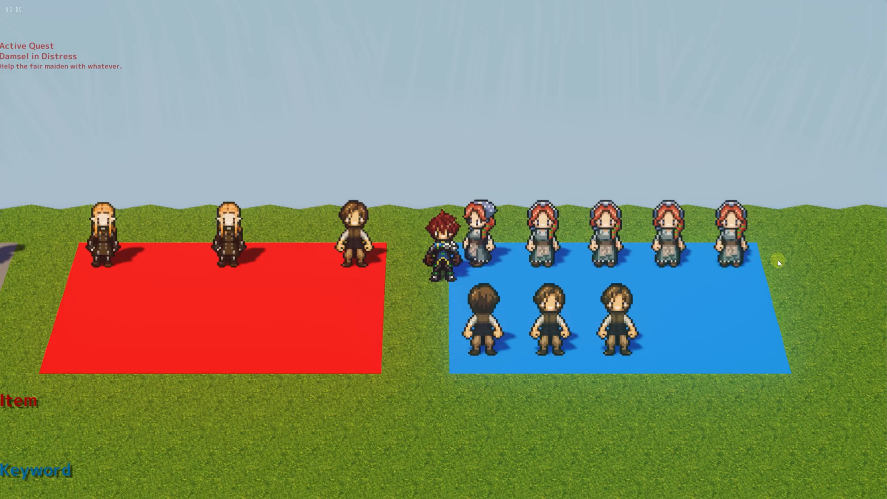
Talk to the first maid once more to check her dialogue after quest completion.
key("Up")
key("Right")
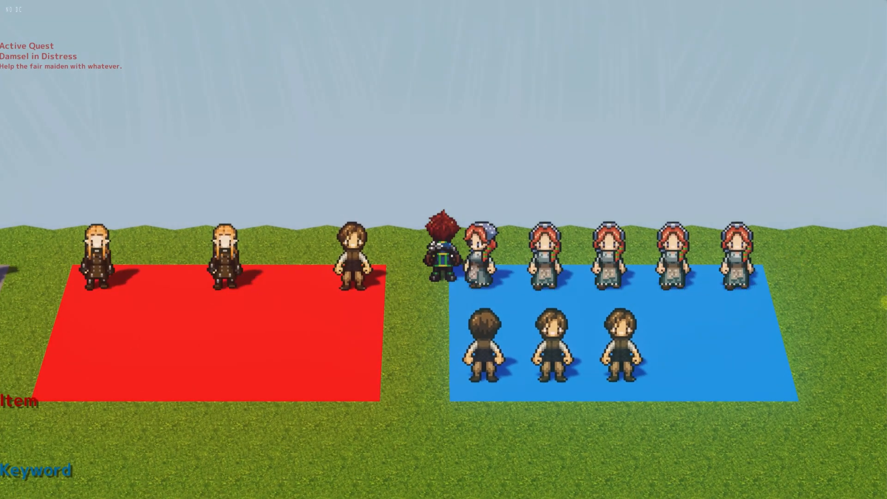
key("Return")
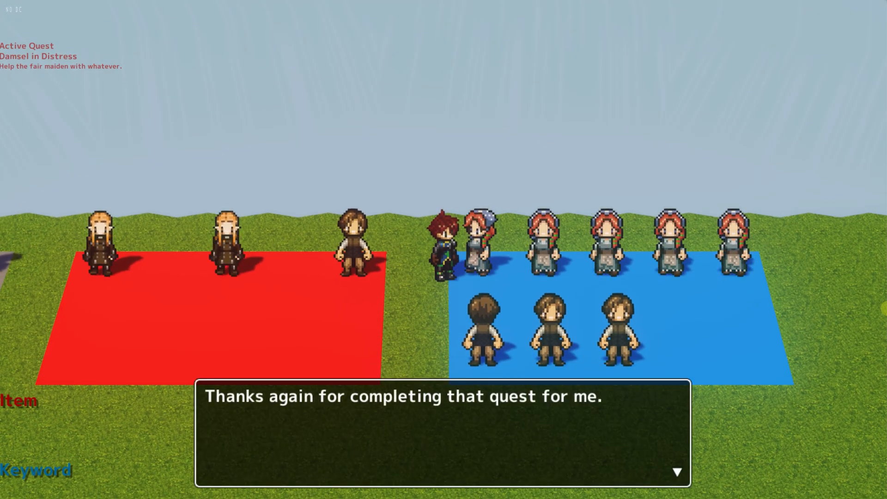
key("Return")
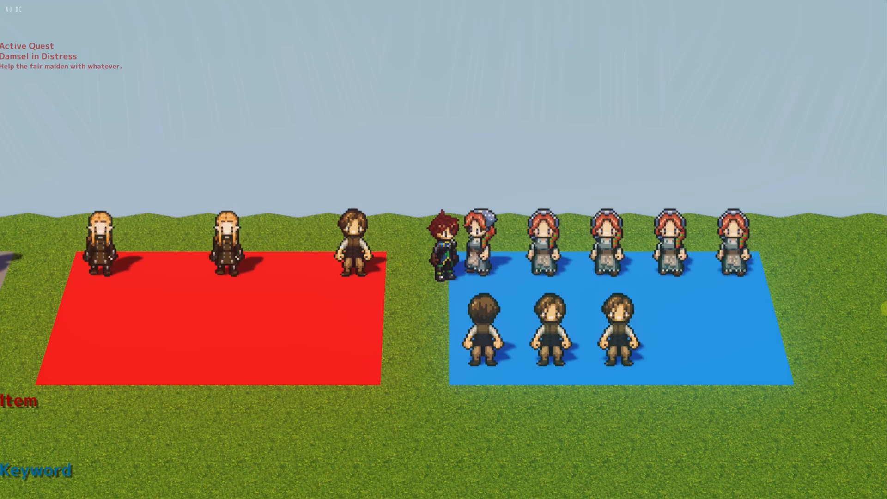
Walk the hero between the first maid and villager, and close the test play to return to the map editor.
key("Down")
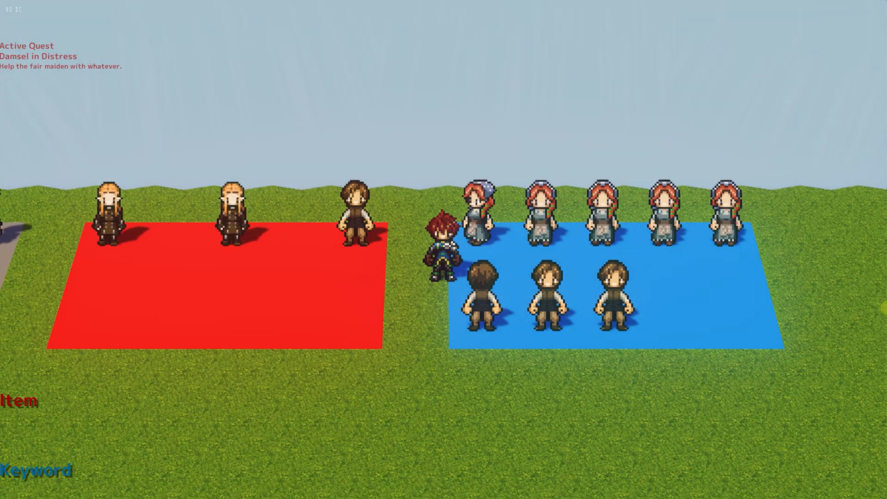
key("Right")
key("Up")
key("Left")
key("Down")
key("Up")
key("Down")
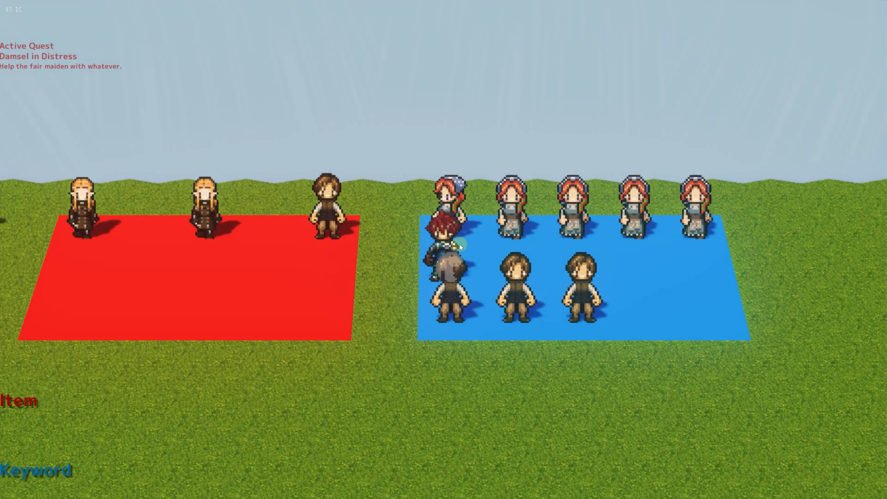
key("alt+F4")
Examine the Test_Bed map's grey, red and blue areas, focusing on the maid and villager events of the blue area.
scroll(452, 253, "down", 5)
mouse_move(460, 244)
middle_mouse_down()
mouse_move(482, 232)
mouse_move(475, 184)
mouse_move(469, 238)
mouse_move(455, 248)
mouse_move(476, 243)
middle_mouse_up()
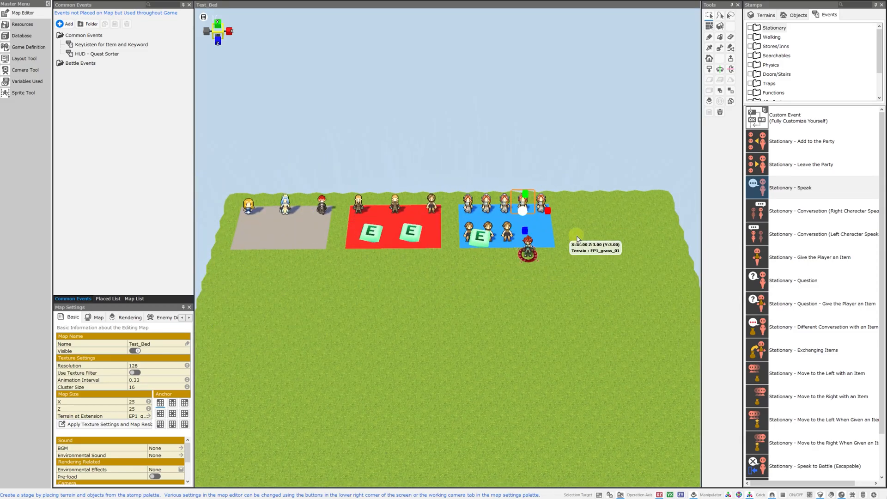
scroll(485, 291, "up", 4)
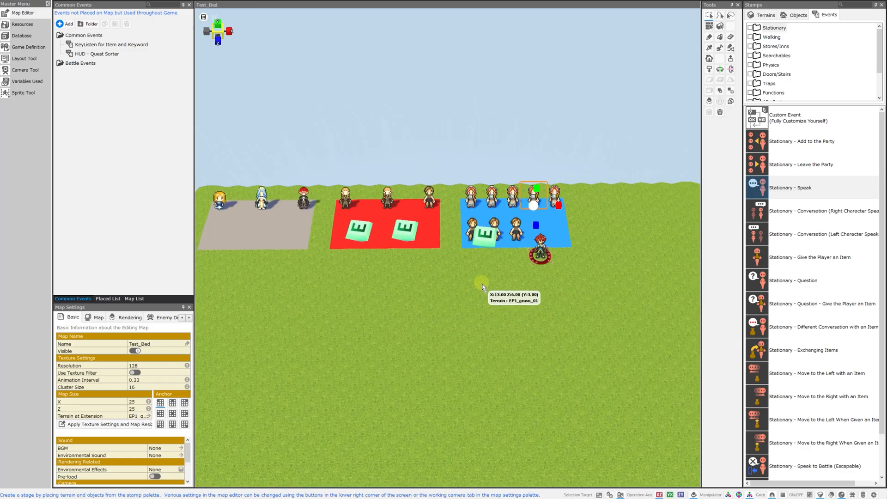
scroll(480, 287, "down", 4)
scroll(472, 271, "up", 5)
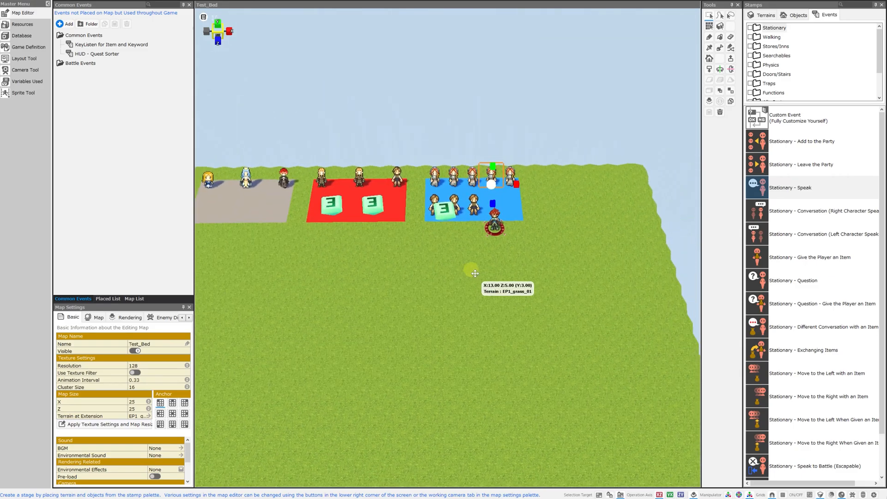
middle_click_drag(462, 277, 491, 317)
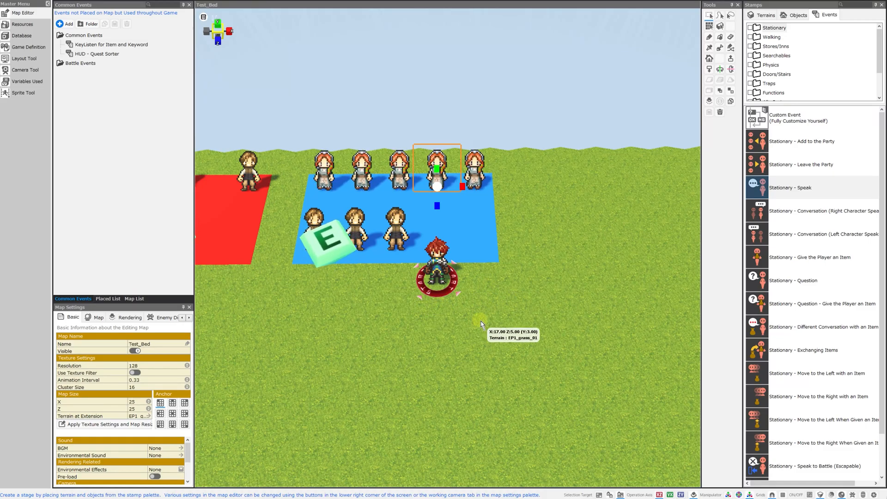
scroll(481, 319, "up", 3)
scroll(482, 319, "down", 4)
middle_click_drag(409, 320, 437, 305)
scroll(437, 306, "down", 5)
scroll(451, 299, "up", 3)
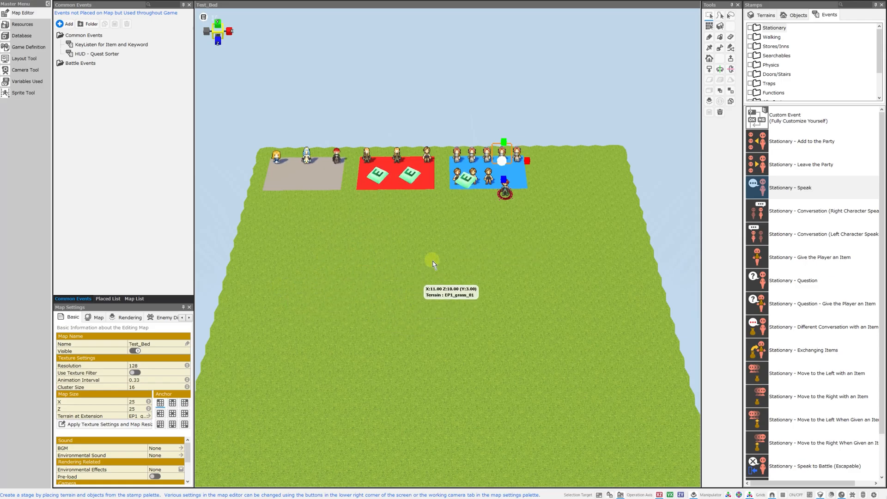
scroll(455, 244, "up", 4)
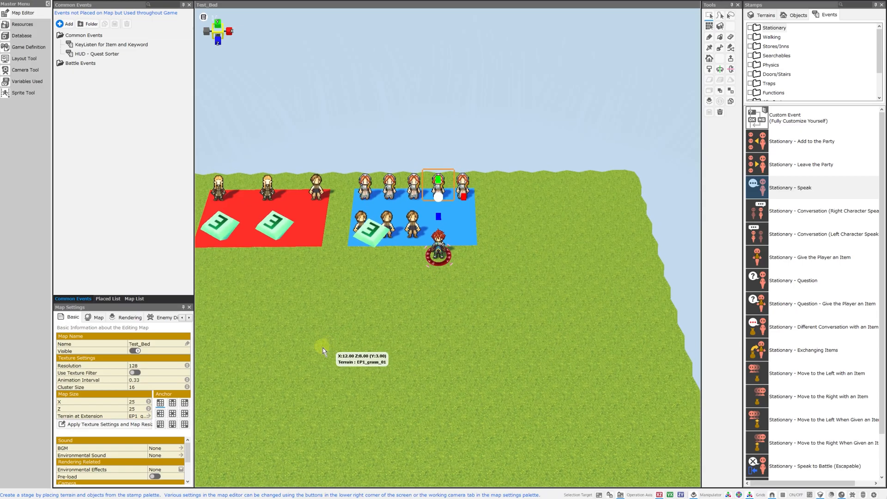
scroll(318, 354, "up", 3)
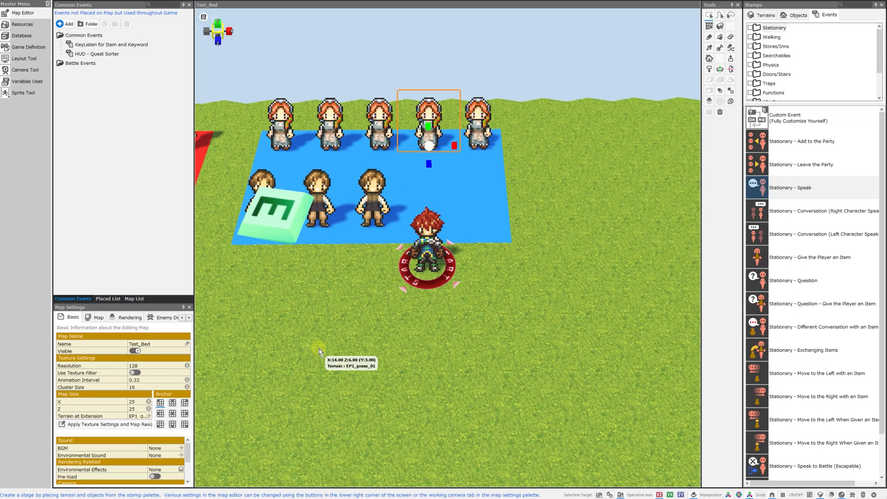
scroll(316, 353, "down", 3)
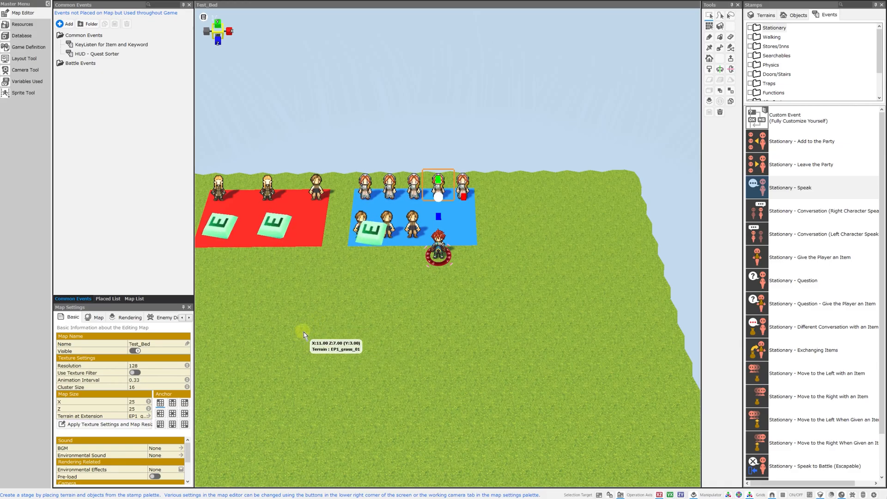
scroll(305, 327, "down", 4)
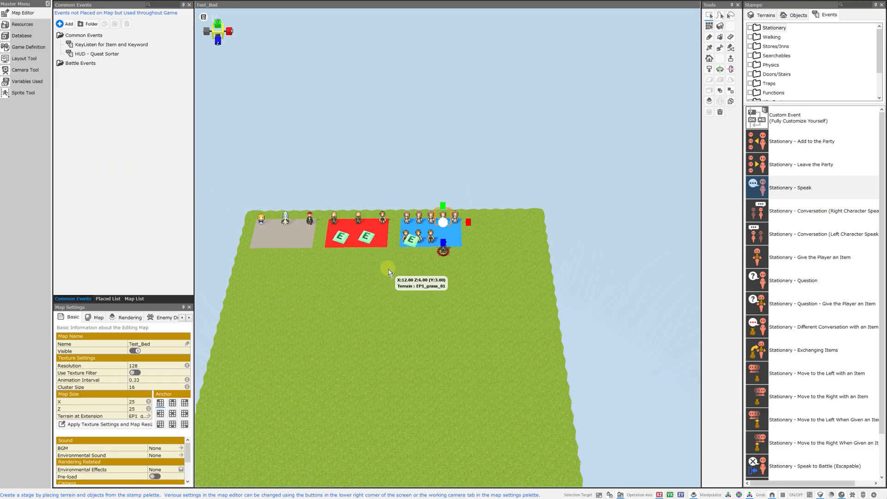
scroll(395, 265, "up", 5)
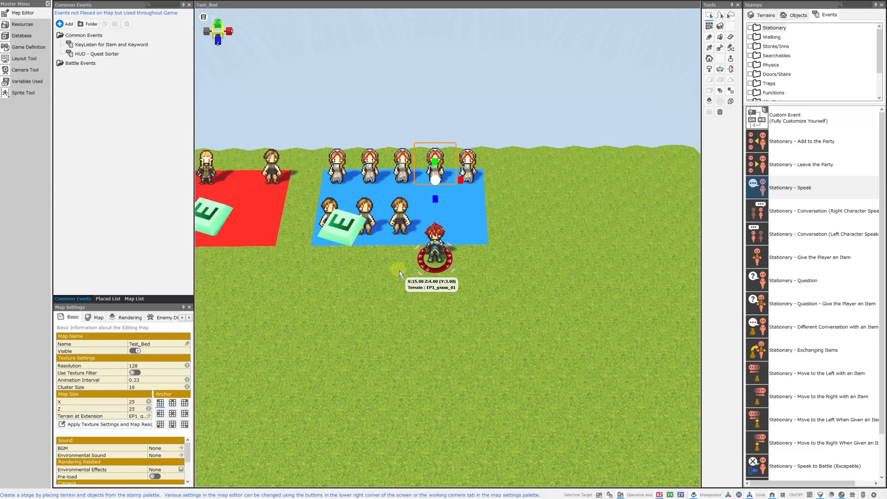
scroll(401, 280, "up", 2)
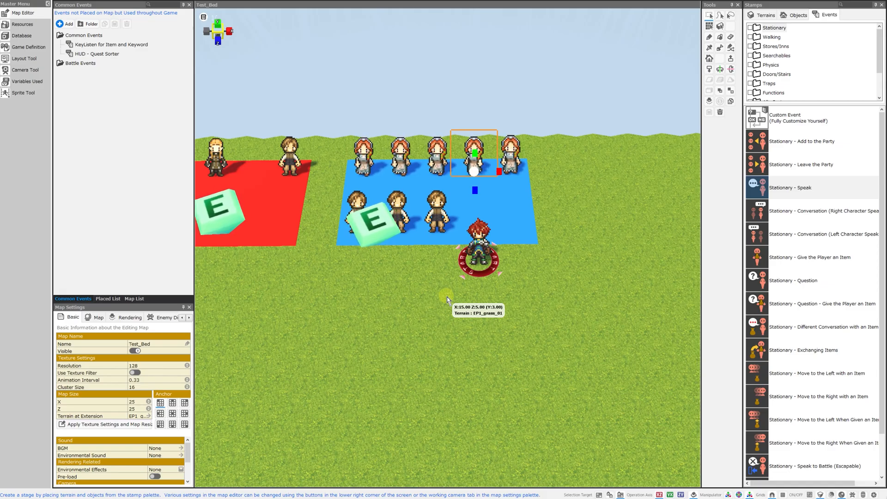
left_click(434, 298)
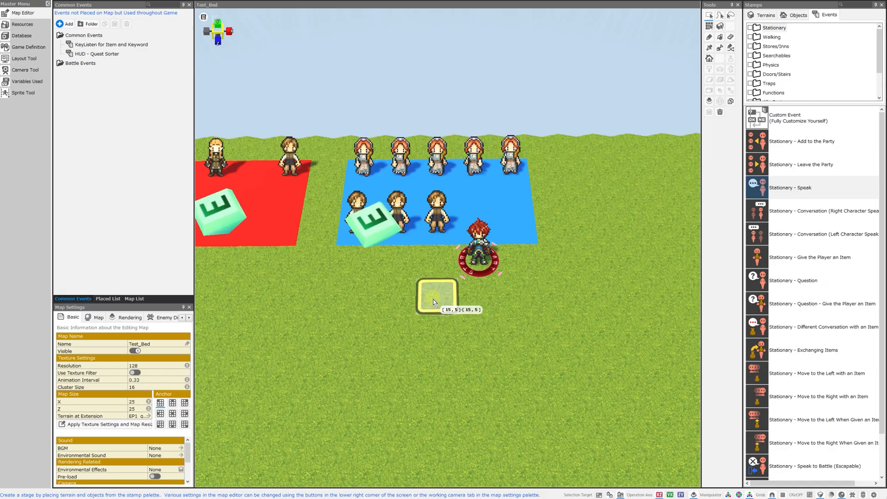
Look over the two event rows of the blue area again and compare them with the grey and red areas of the map.
key("w")
scroll(432, 291, "up", 2)
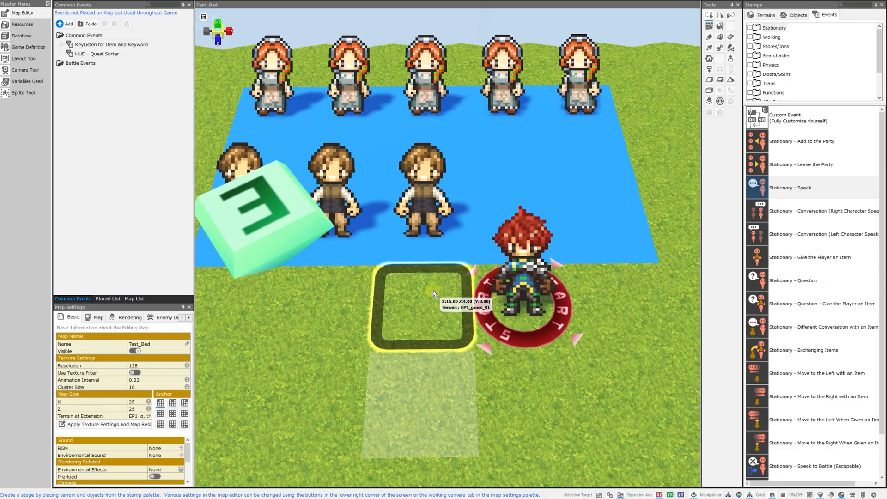
scroll(433, 291, "down", 1)
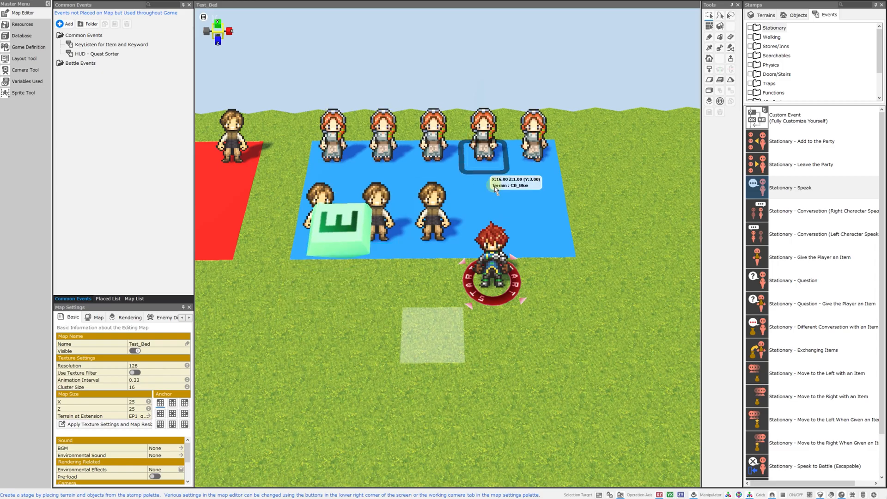
scroll(464, 243, "down", 2)
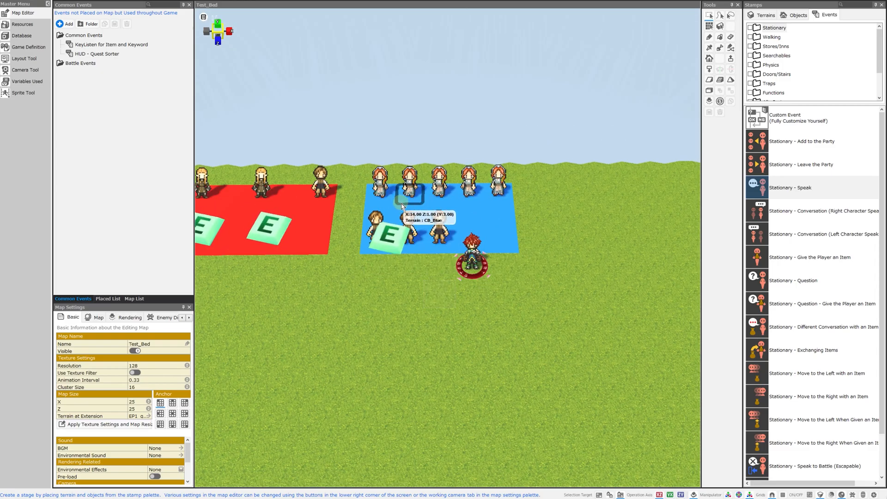
scroll(407, 204, "up", 4)
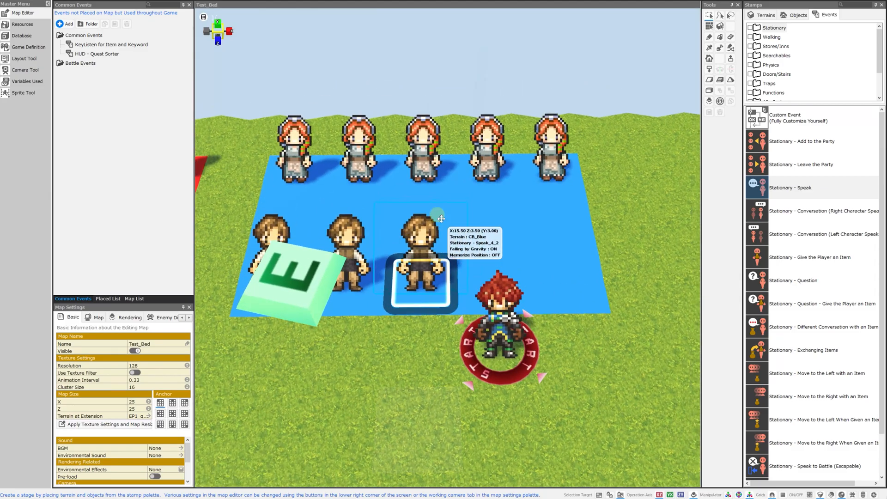
scroll(442, 218, "down", 2)
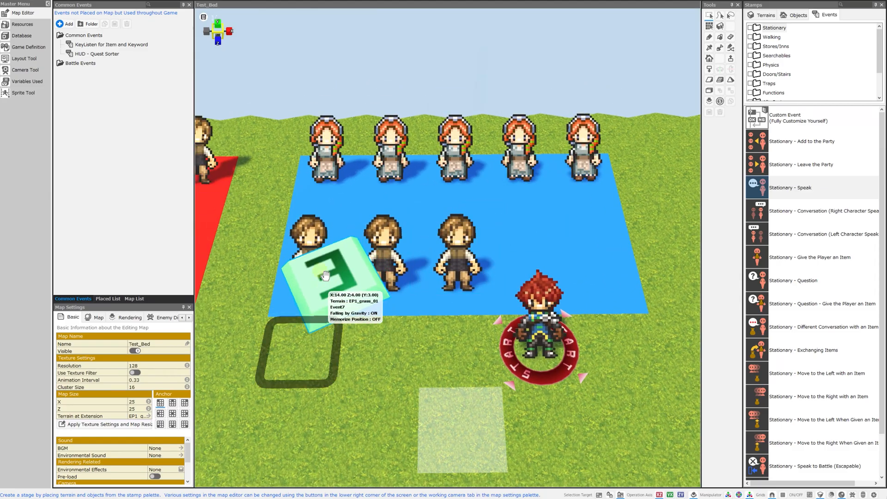
scroll(373, 270, "down", 4)
middle_click_drag(372, 270, 420, 273)
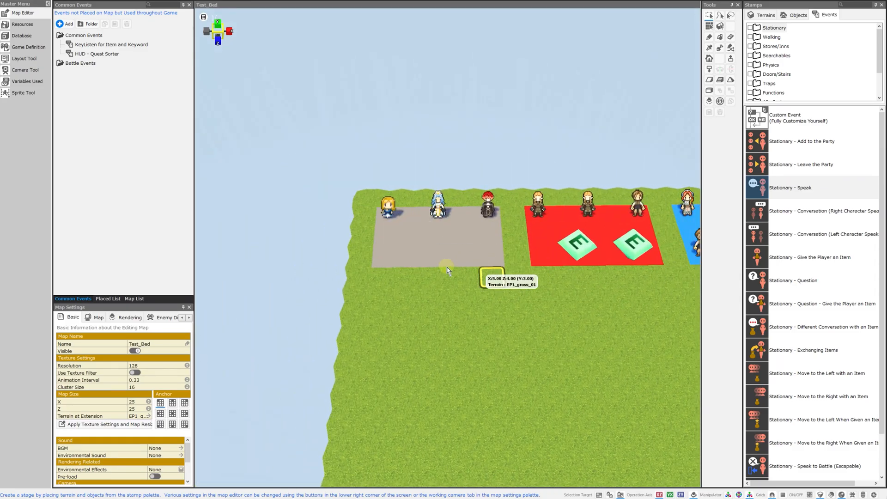
middle_click_drag(513, 268, 335, 261)
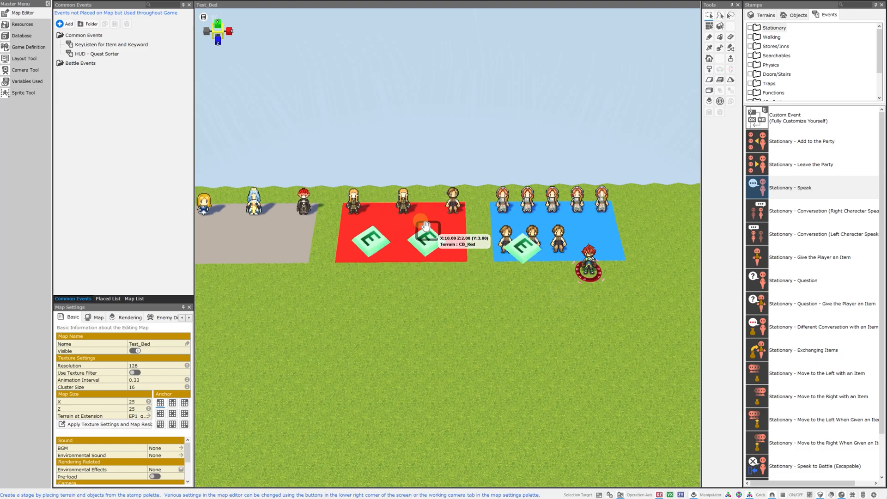
middle_click_drag(421, 238, 403, 237)
scroll(420, 236, "up", 3)
key("w")
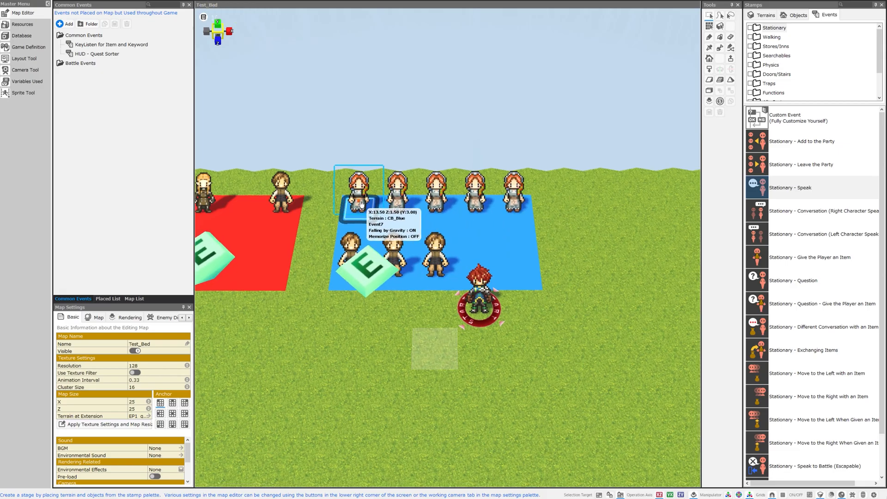
Open the first maid's event in the blue area to view its list of sheets, and close it without changes.
right_click(375, 198)
left_click(375, 204)
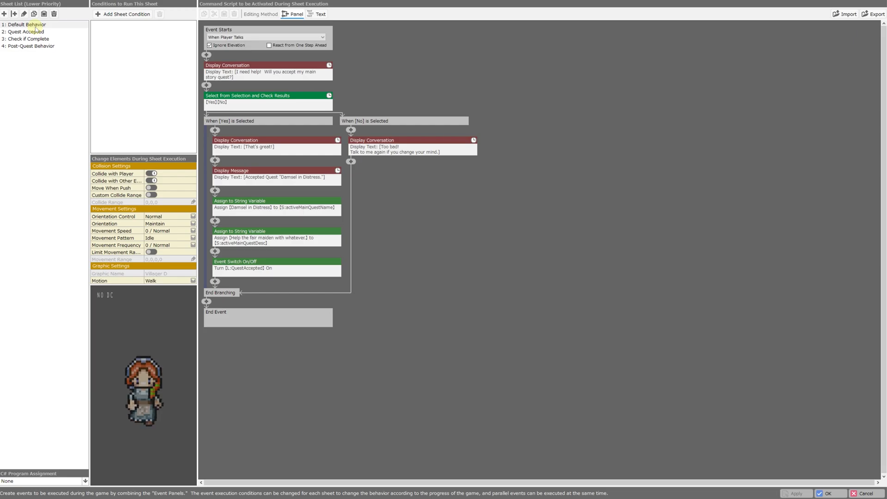
left_click(867, 494)
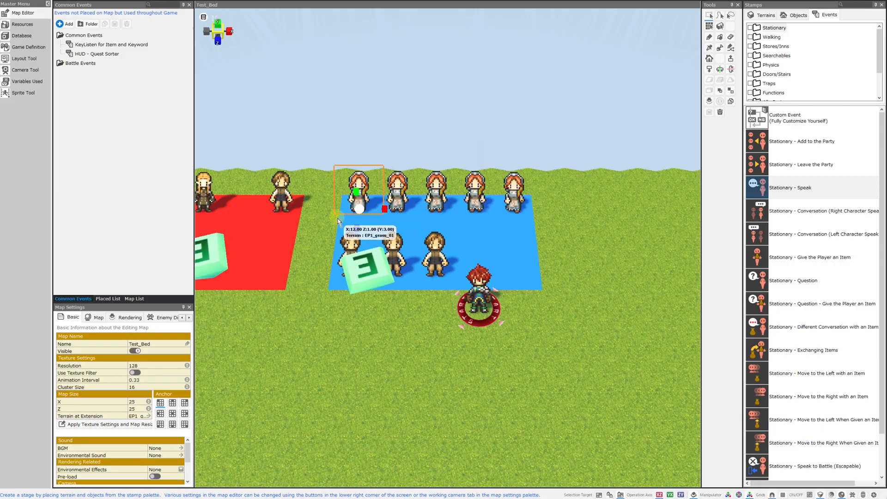
Open the first villager's event in the blue area and rename its first sheet as Complete Objective.
right_click(356, 245)
left_click(369, 254)
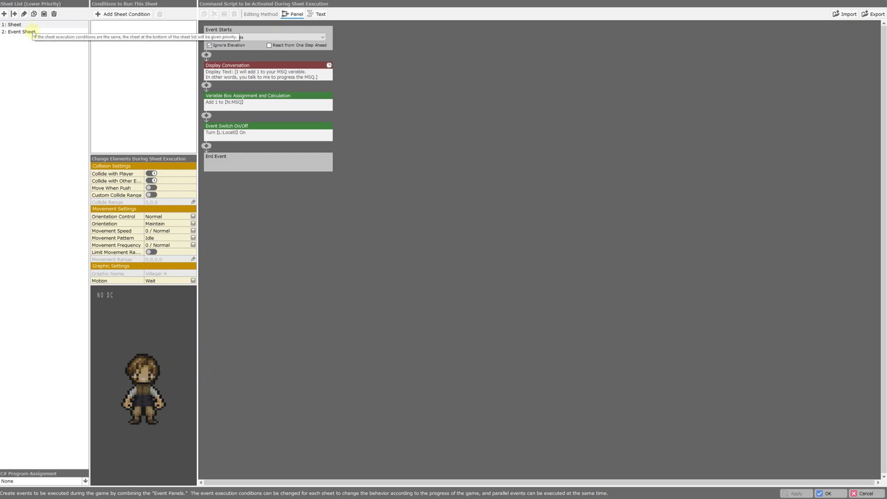
left_click(18, 25)
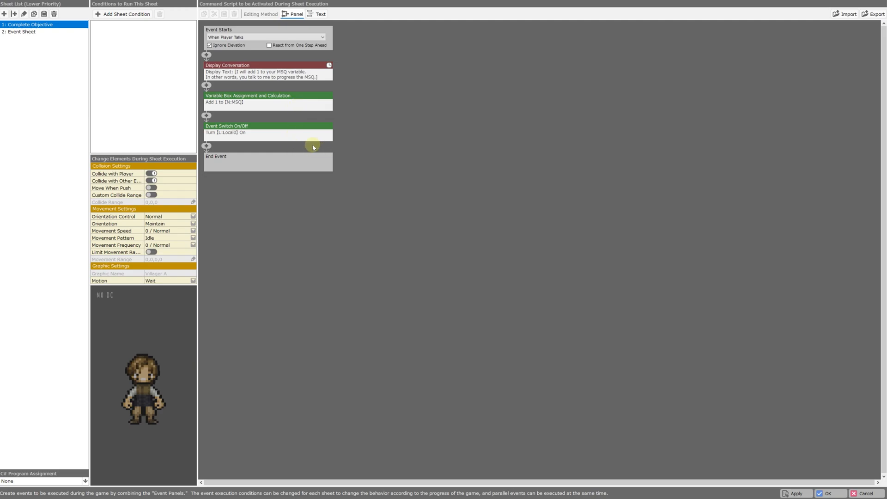
Rename the villager event's second sheet as Post-Objective Complete and review the contents of both sheets.
left_click(25, 32)
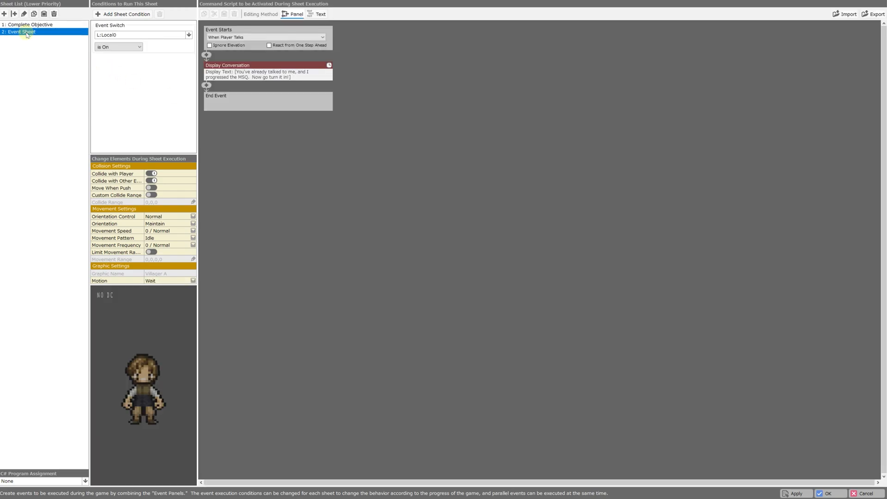
left_click(25, 15)
type("Objective Complete")
left_click(121, 90)
left_click(34, 25)
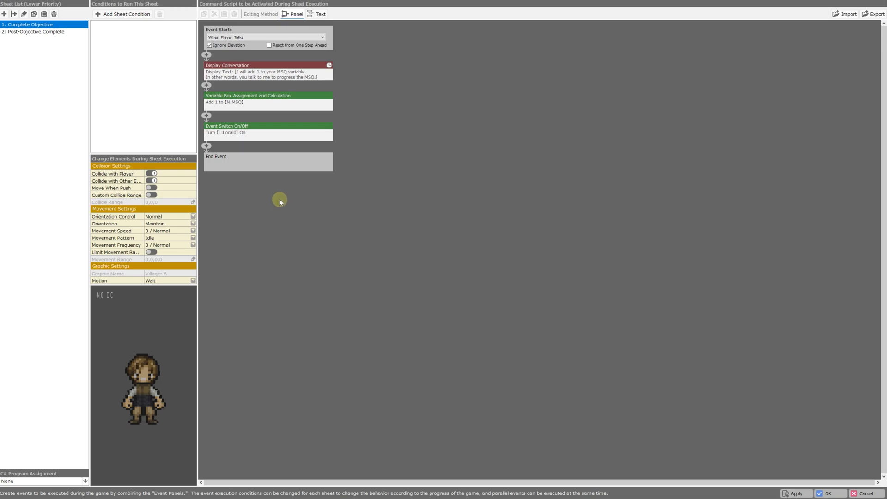
left_click(29, 32)
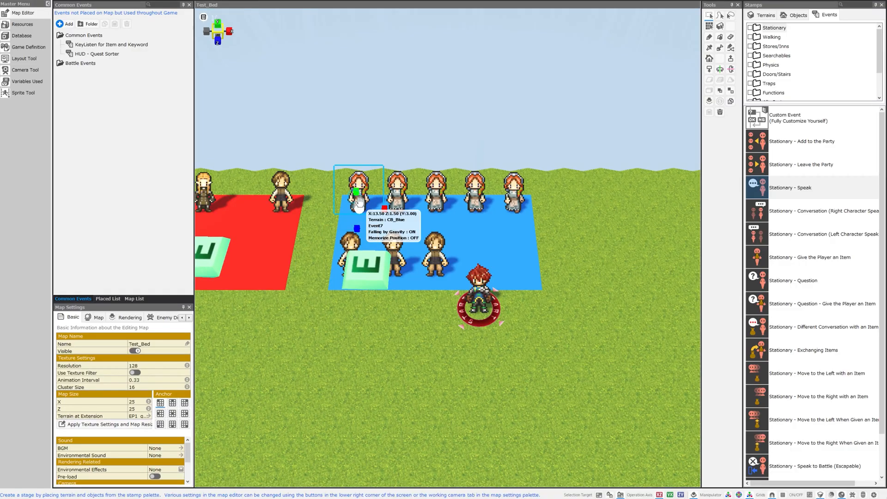
Open the first maid's event and review its sheets from Default Behavior through Quest Accepted and Check if Complete to Post-Quest Behavior.
double_click(357, 197)
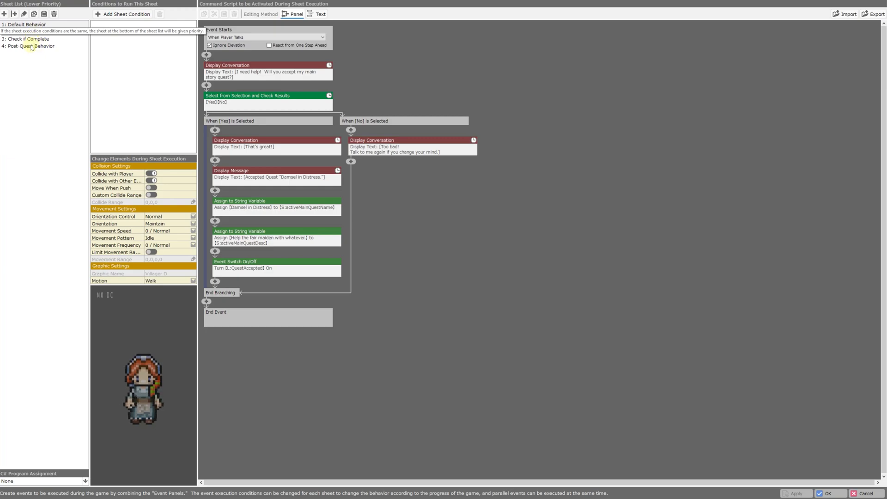
left_click(32, 24)
key("F2")
left_click(37, 32)
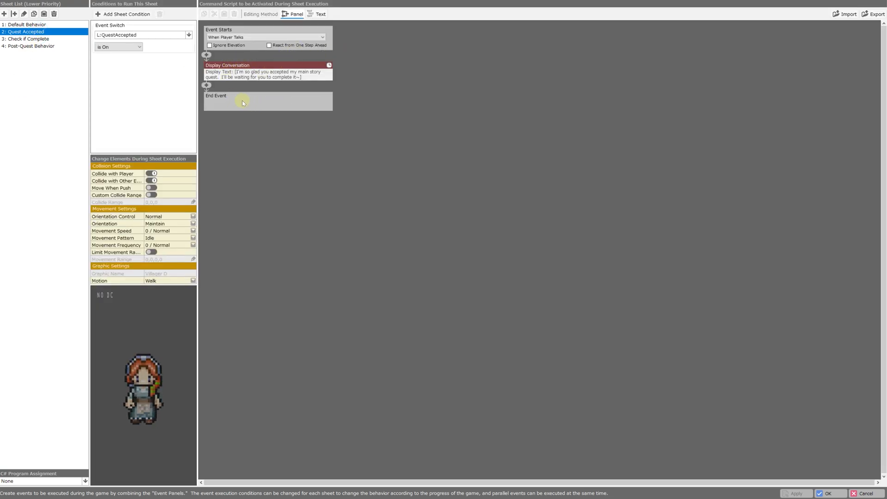
left_click(46, 39)
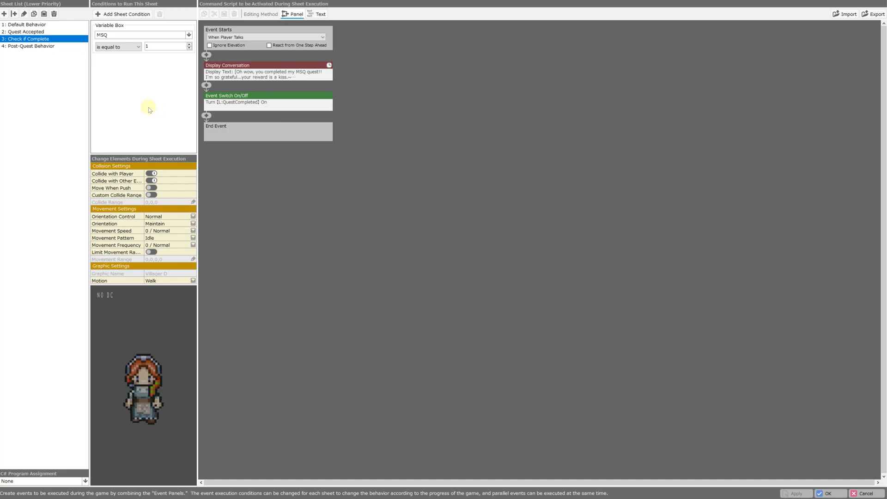
left_click(42, 46)
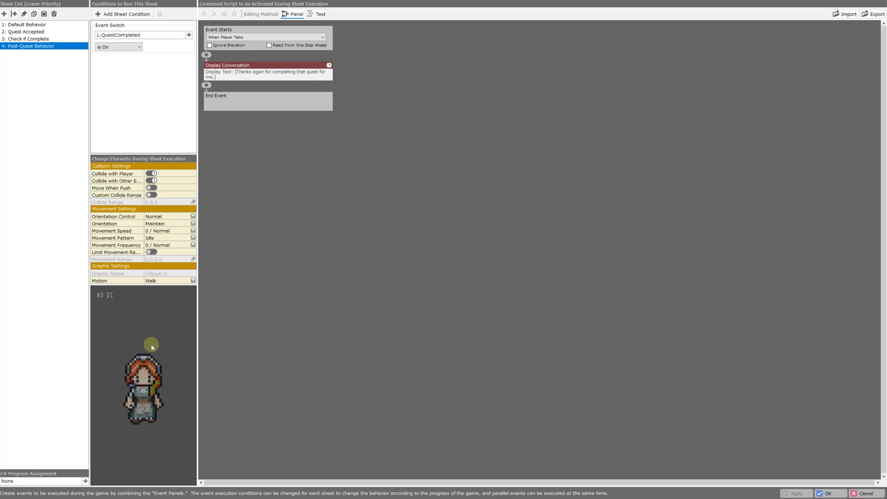
Compare the run conditions of the maid's later sheets, including the Post-Quest Behavior event switch, and return to the Default Behavior script.
left_click(40, 38)
left_click(45, 31)
left_click(51, 46)
left_click(130, 28)
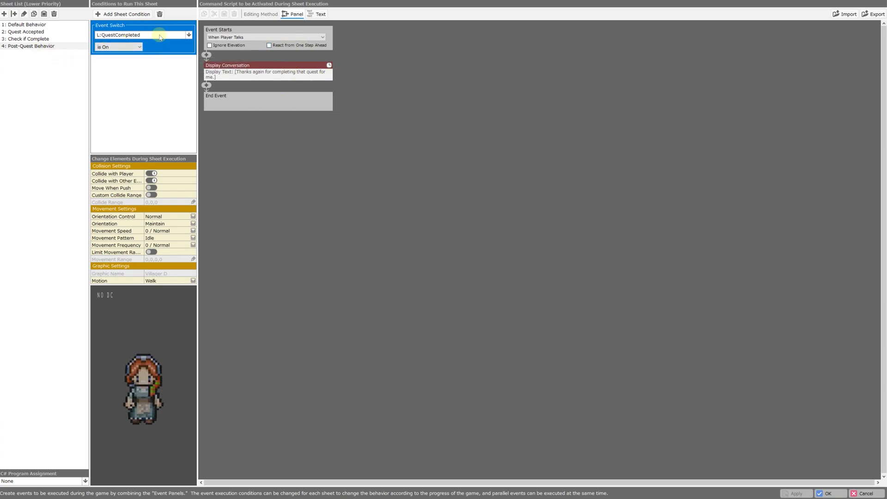
left_click(51, 39)
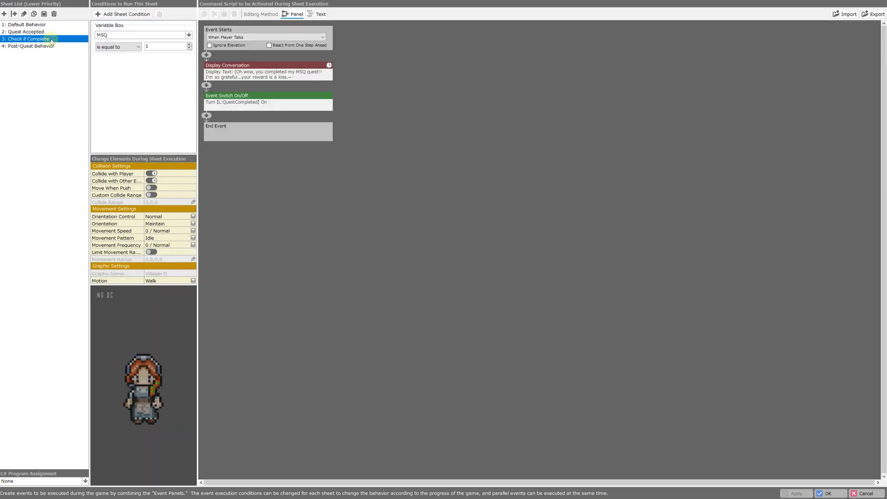
left_click(48, 47)
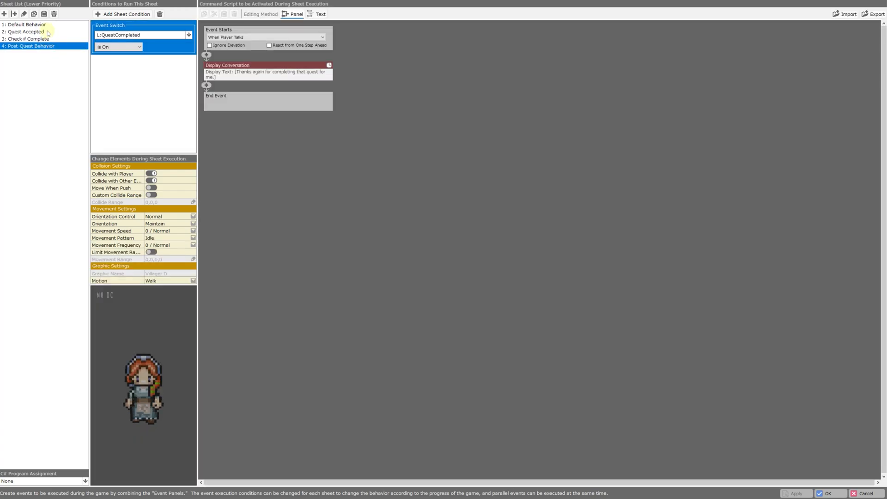
left_click(46, 25)
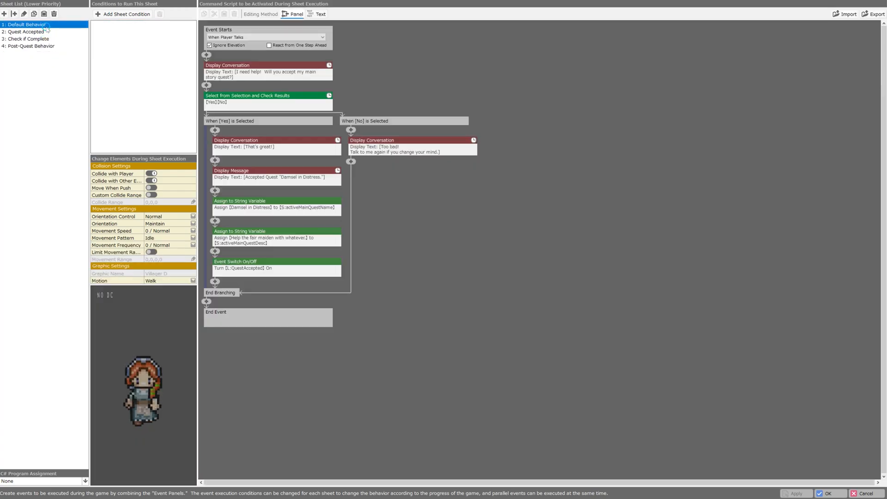
Inspect the event start options and the available sheet condition types for the Post-Quest Behavior sheet, keeping When Player Talks as the trigger.
left_click(30, 46)
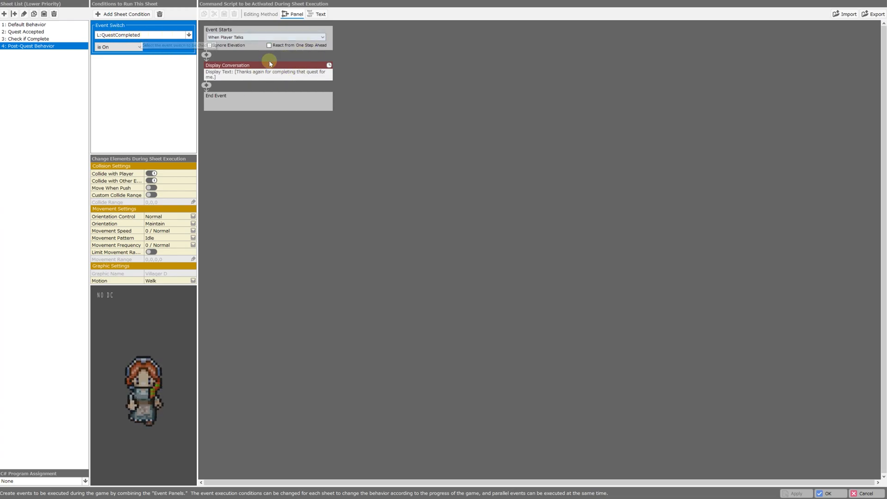
left_click(240, 37)
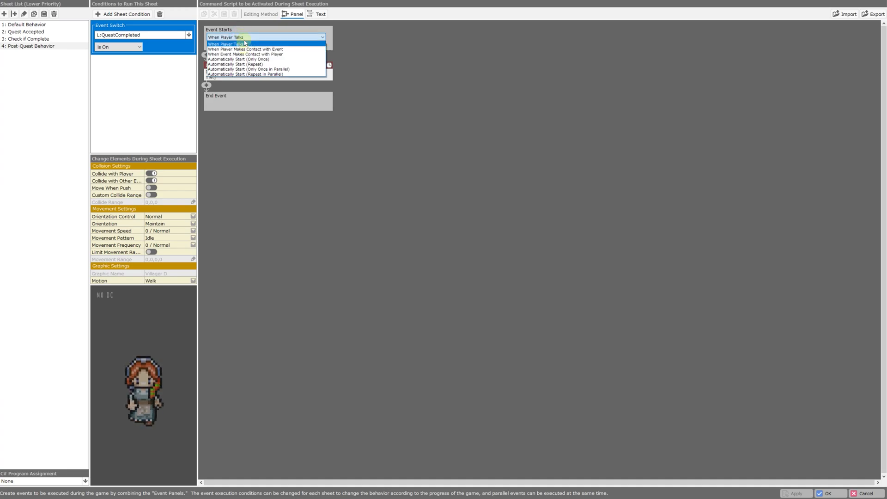
left_click(243, 44)
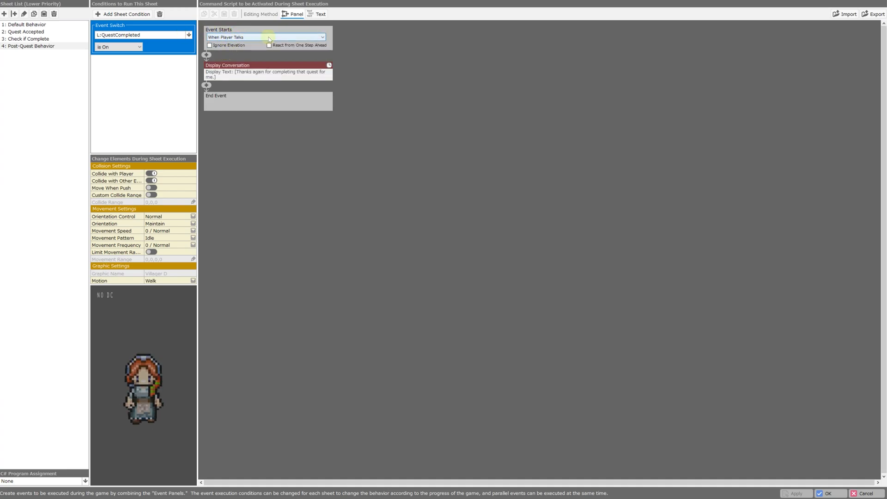
left_click(229, 37)
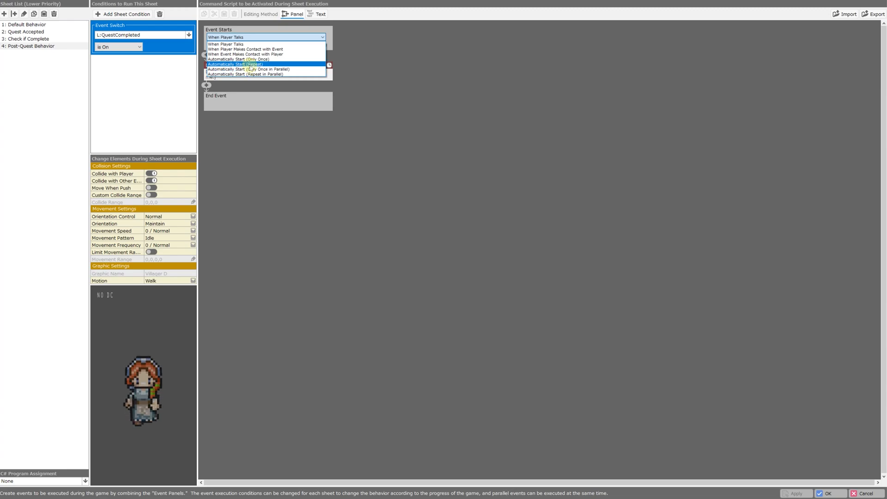
left_click(259, 39)
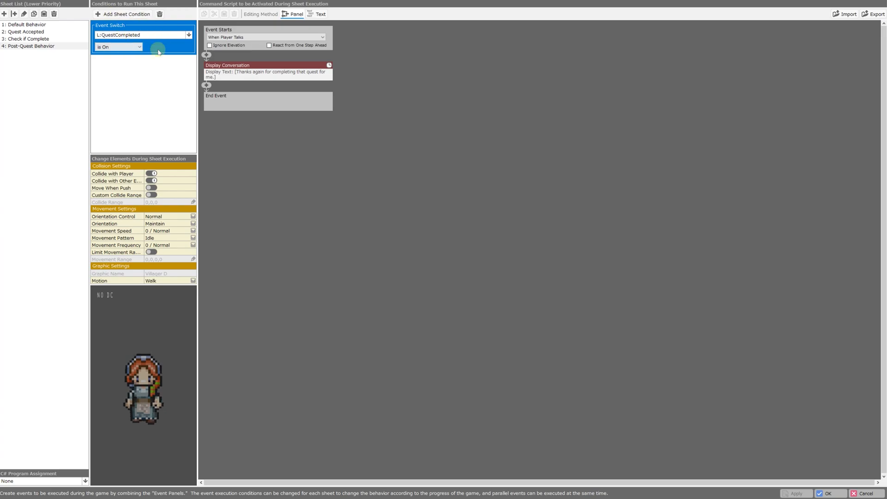
left_click(123, 14)
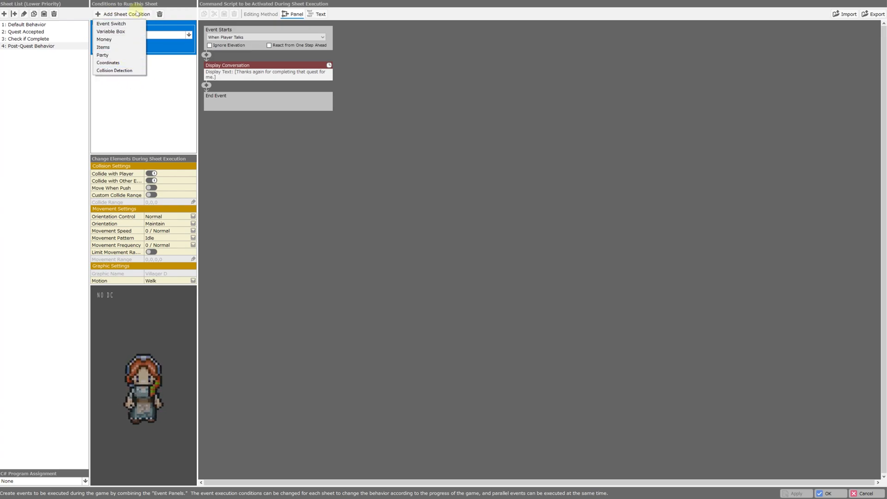
left_click(140, 97)
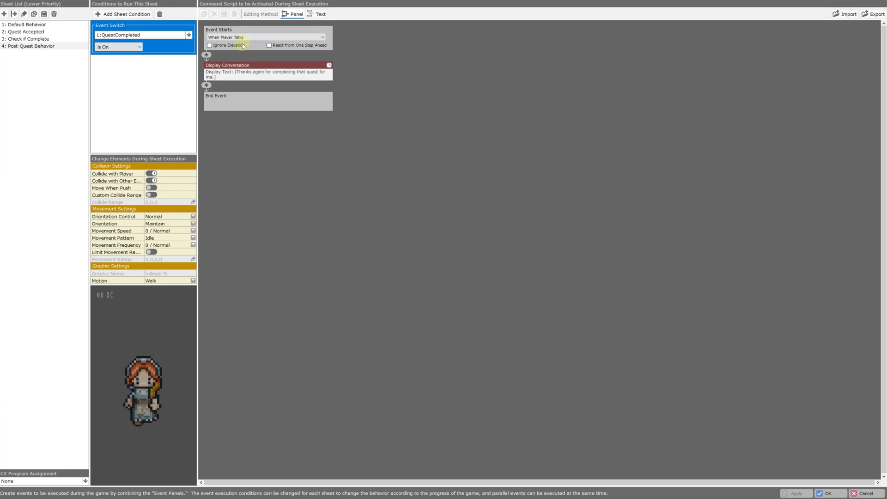
Check the maid's sheet conditions in priority order, going from Post-Quest Behavior back up to Default Behavior.
double_click(62, 48)
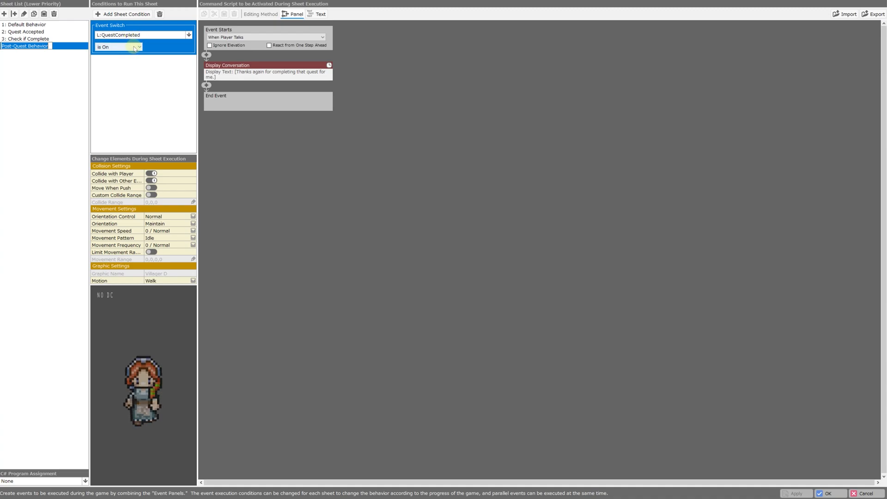
left_click(79, 91)
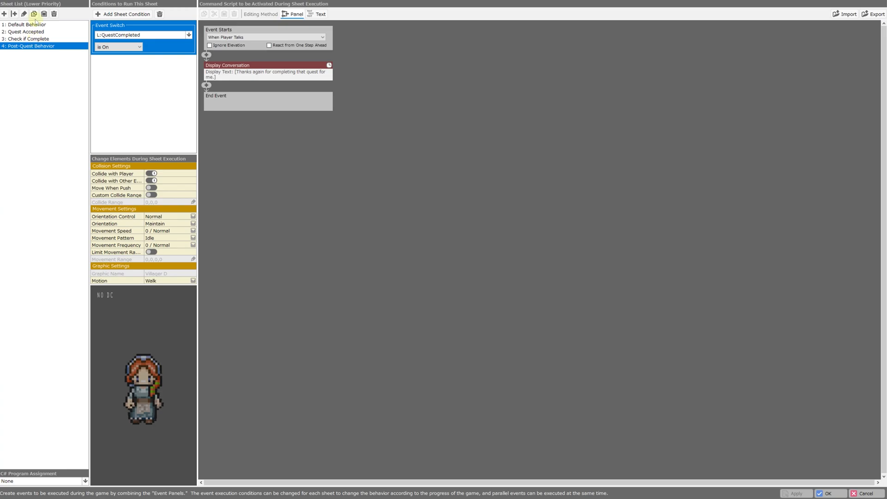
left_click(48, 39)
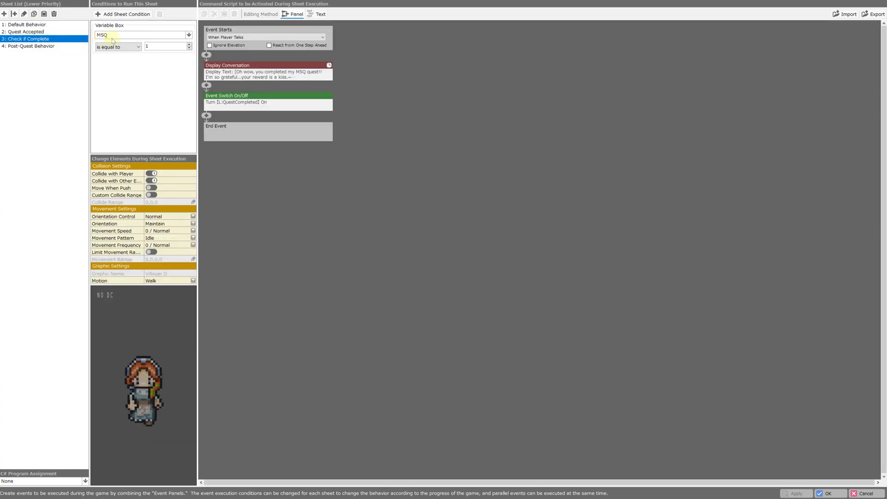
left_click(49, 32)
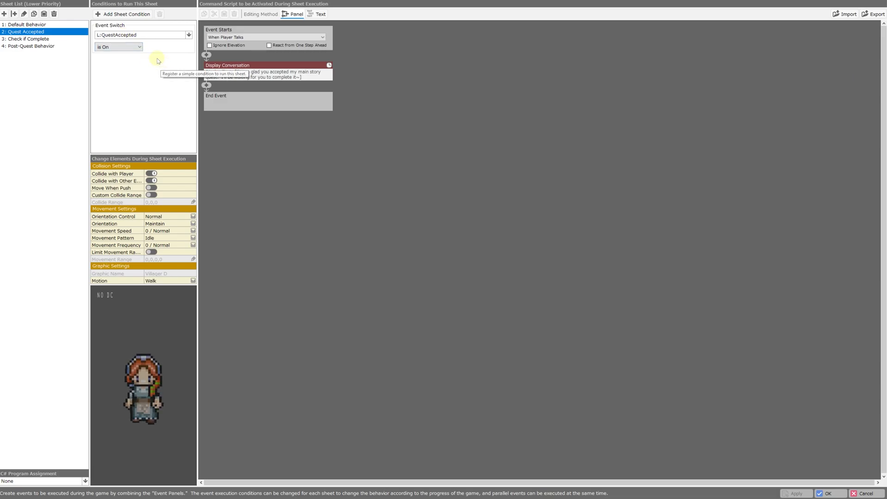
left_click(47, 25)
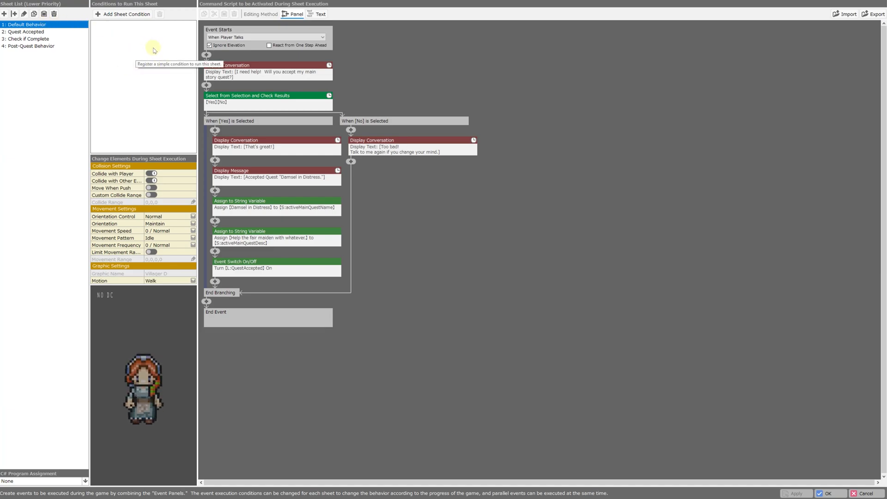
Compare the Quest Accepted sheet with Default Behavior, then examine the conversation and message commands in Default Behavior's Yes branch.
left_click(38, 32)
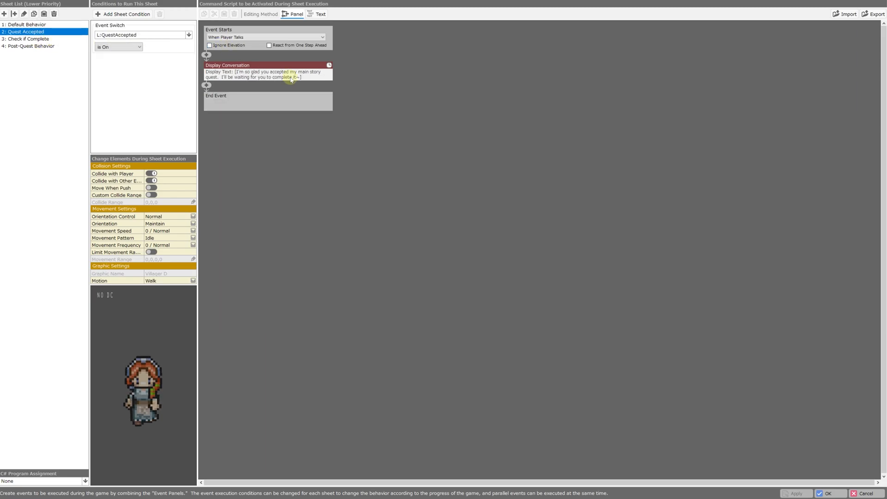
left_click(27, 24)
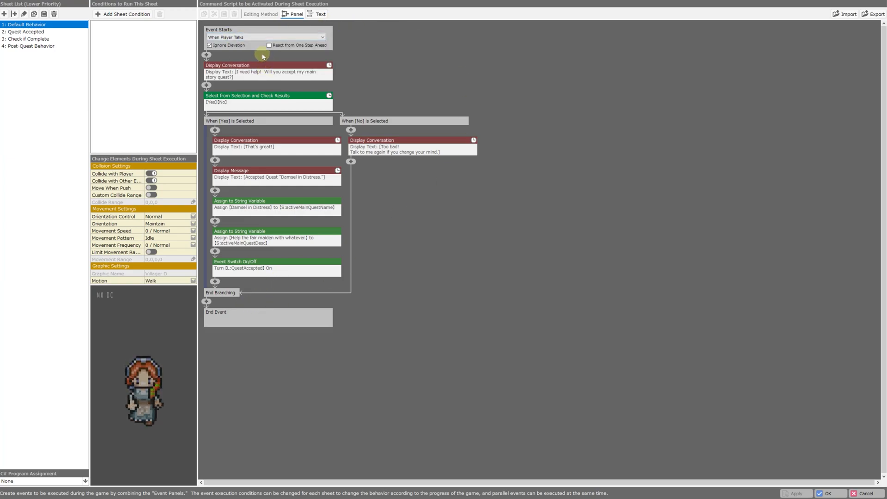
left_click(279, 148)
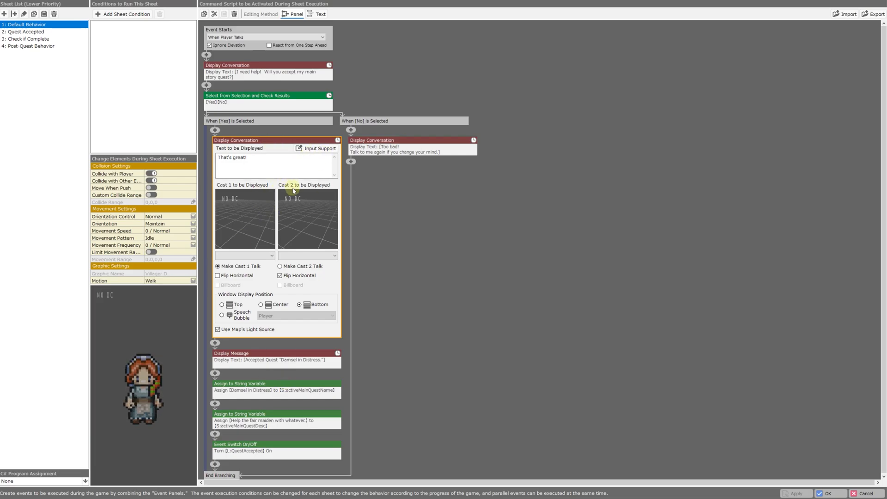
left_click(244, 352)
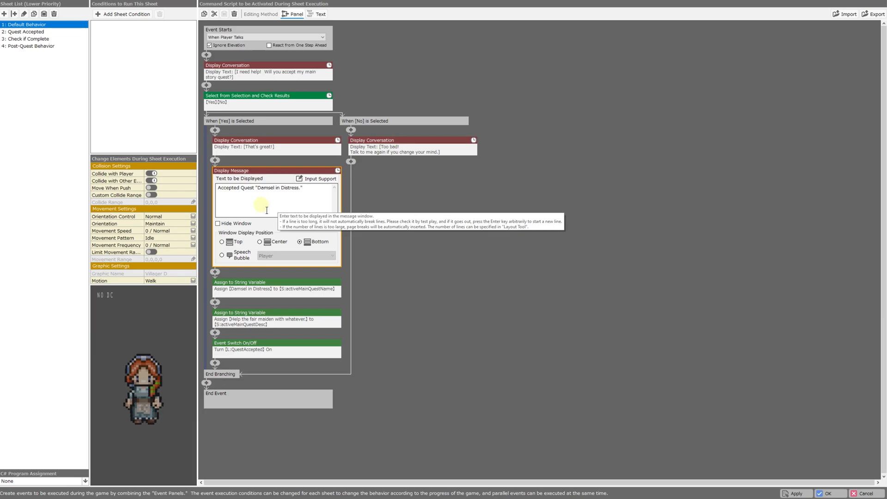
Examine the activeMainQuestName and activeMainQuestDesc string assignments and the QuestAccepted event switch in Default Behavior's Yes branch.
left_click(304, 292)
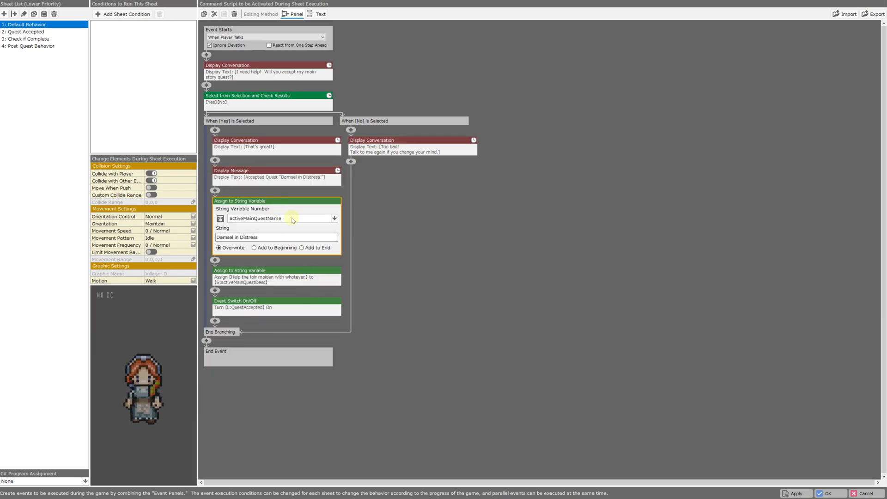
left_click(262, 237)
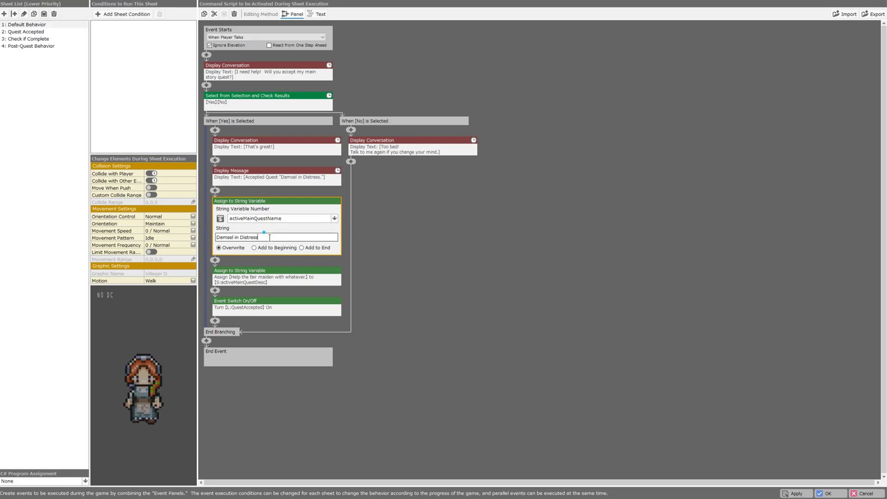
left_click(263, 282)
left_click(313, 267)
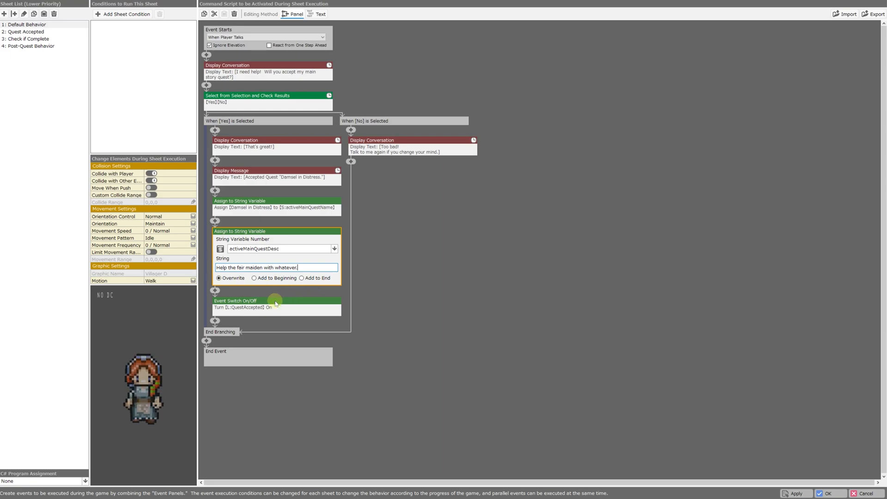
left_click(255, 309)
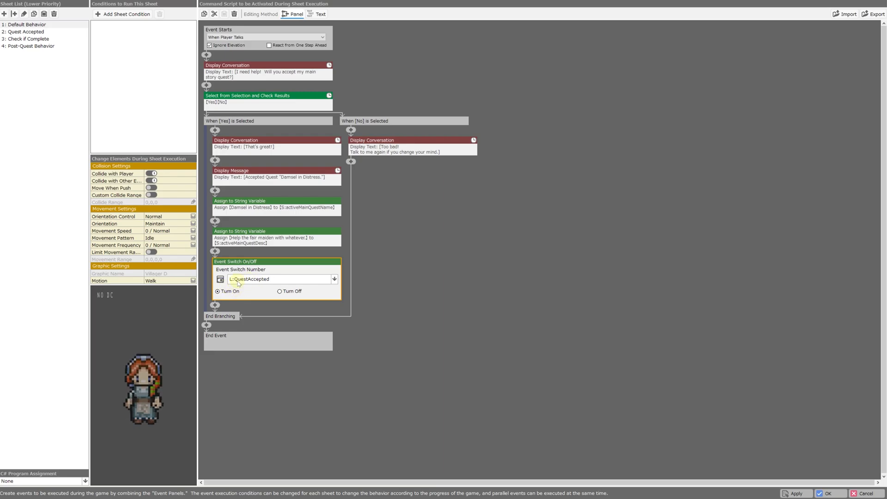
Leave the maid's graphic as it is and review the Quest Accepted sheet's run condition and conversation text.
left_click(191, 307)
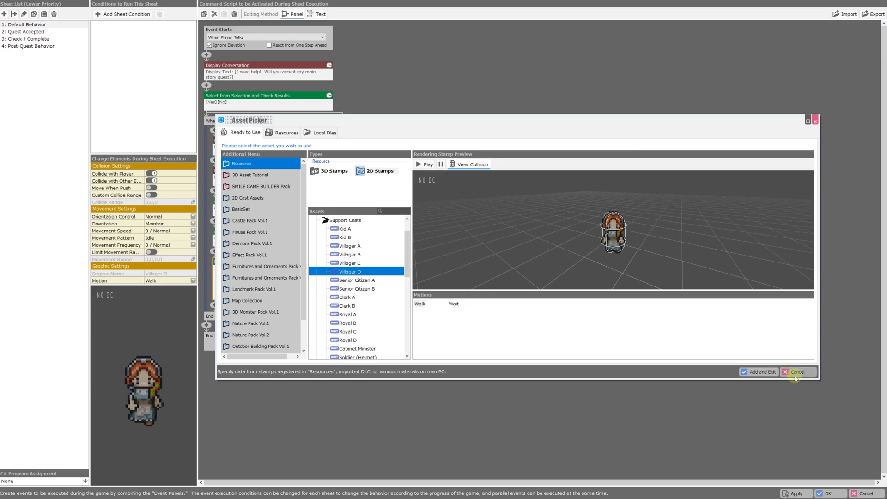
left_click(798, 372)
left_click(25, 25)
left_click(32, 26)
left_click(34, 32)
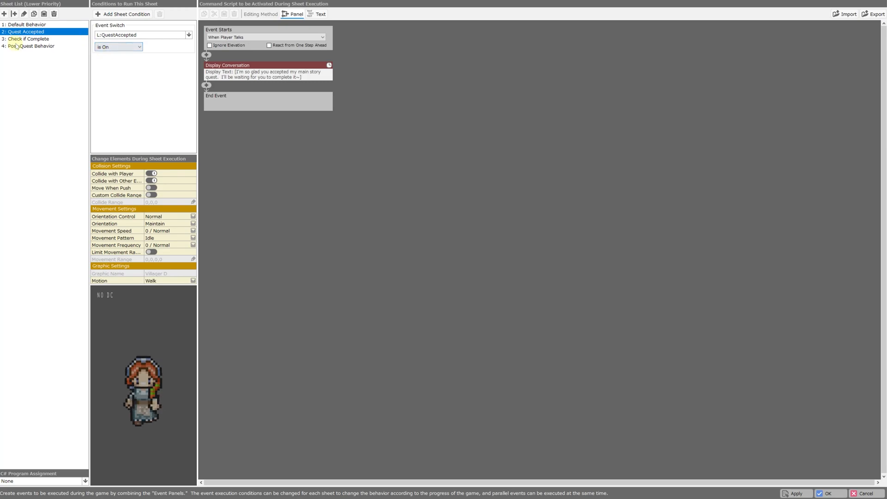
left_click(289, 74)
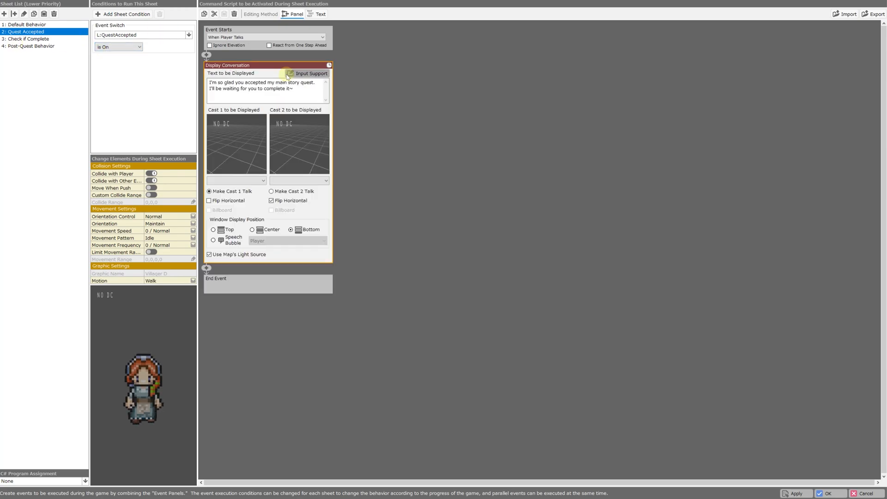
left_click(481, 143)
Review the Check if Complete sheet's MSQ variable condition, its conversation text and the QuestCompleted event switch command.
left_click(28, 38)
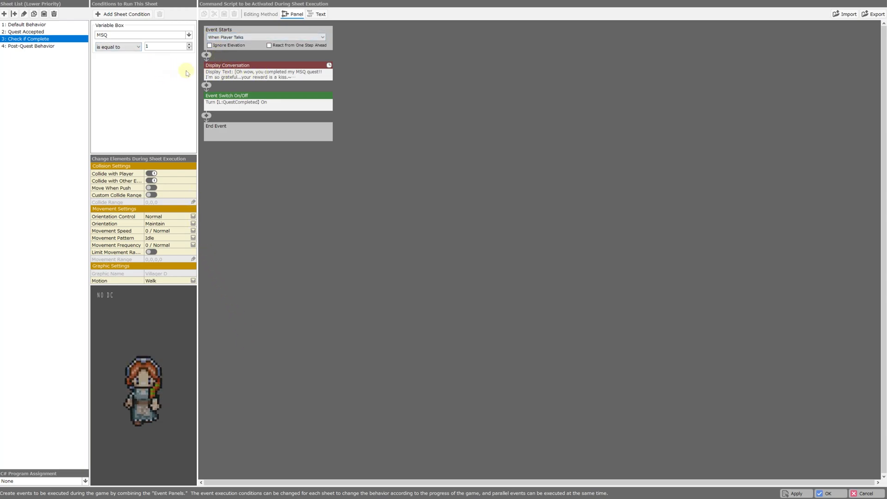
left_click(261, 75)
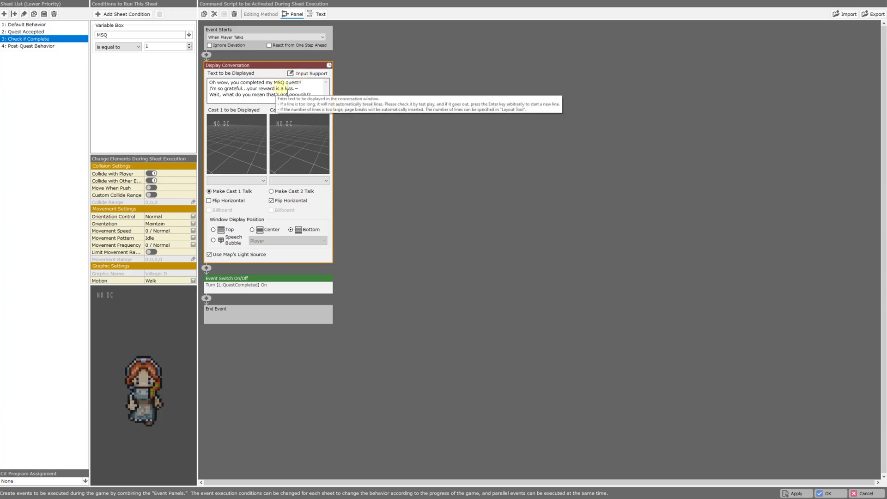
left_click(251, 282)
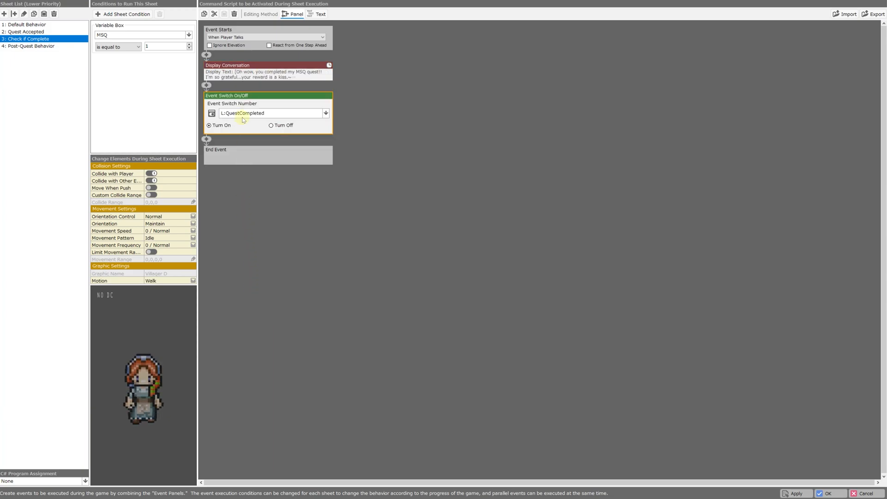
Insert a Display Message reading 'Quest "Damsel in Distress" complete.' between the Check if Complete sheet's conversation and event switch.
left_click(207, 86)
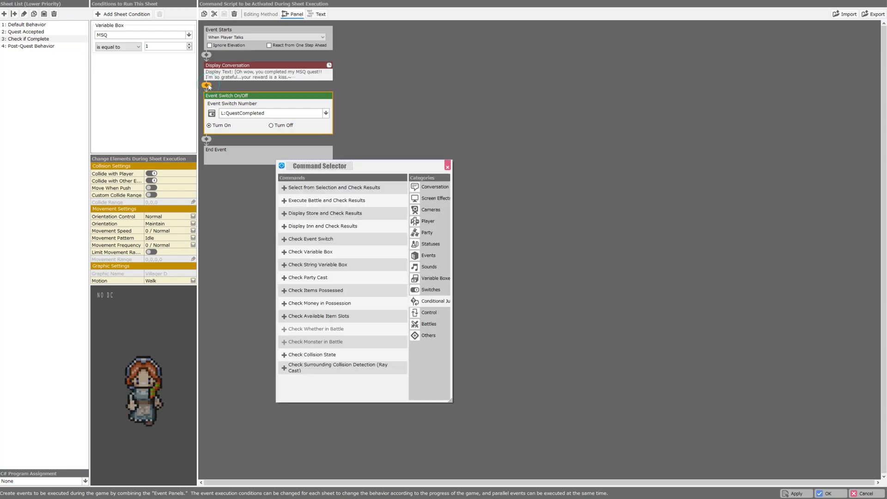
left_click(421, 192)
double_click(337, 200)
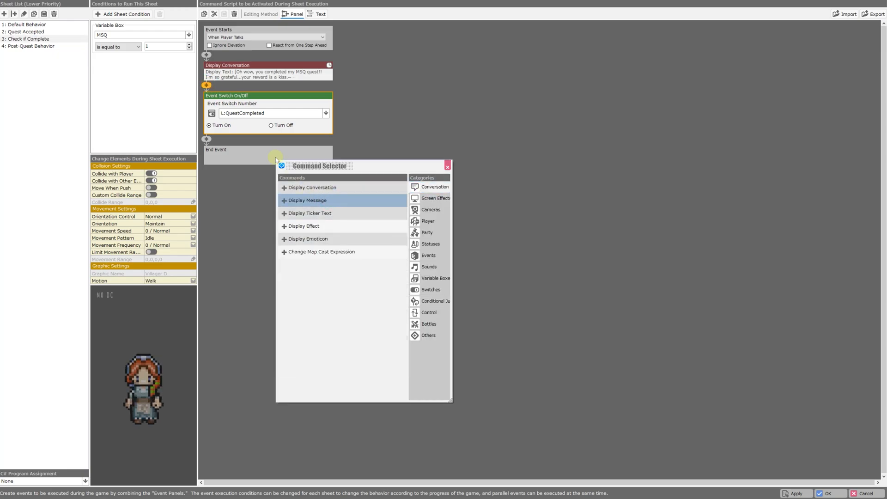
left_click(256, 126)
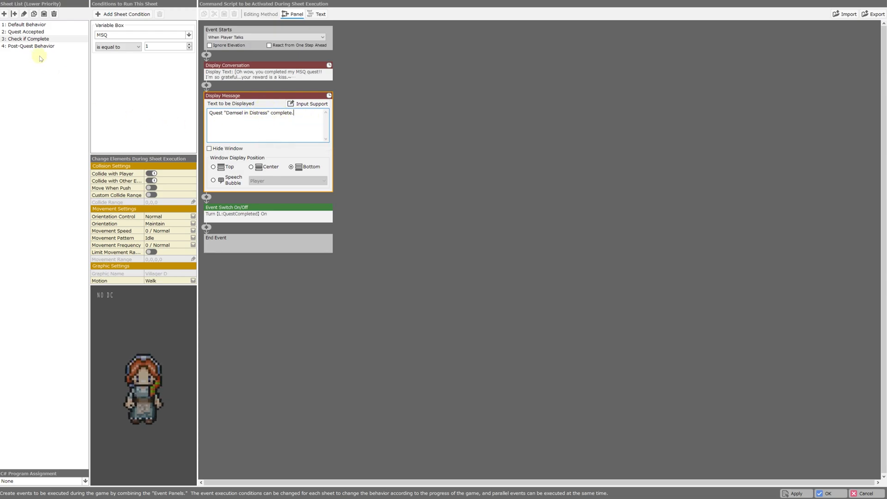
Review the Post-Quest Behavior sheet's event switch condition and conversation.
left_click(54, 75)
left_click(43, 47)
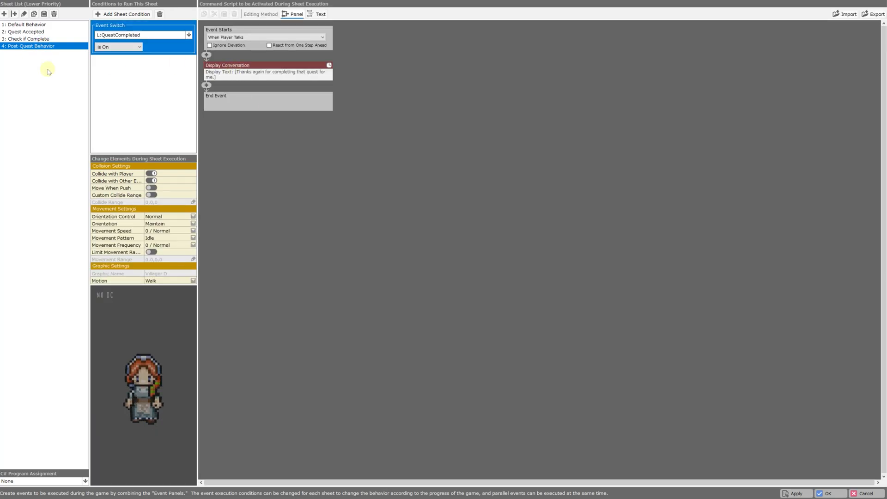
left_click(265, 73)
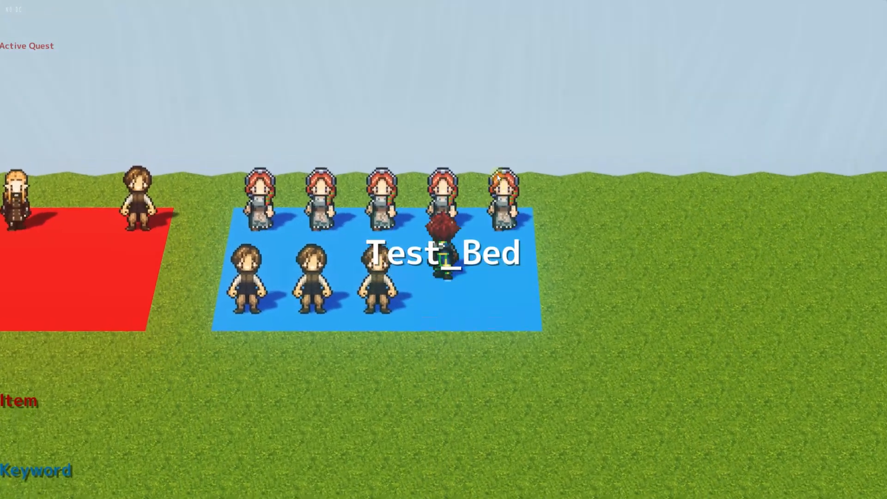
In the Test_Bed test play, talk to the second maid and accept the fetch quest "Fetch Will Happen.".
left_click(461, 297)
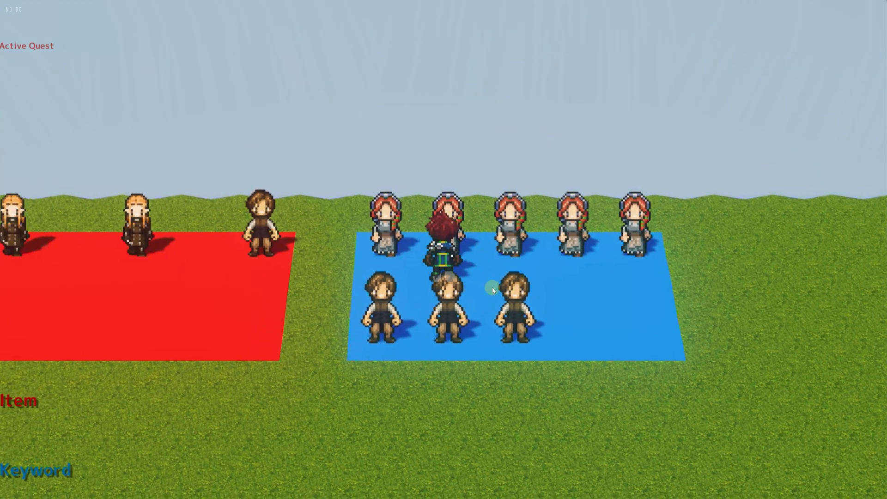
key("Return")
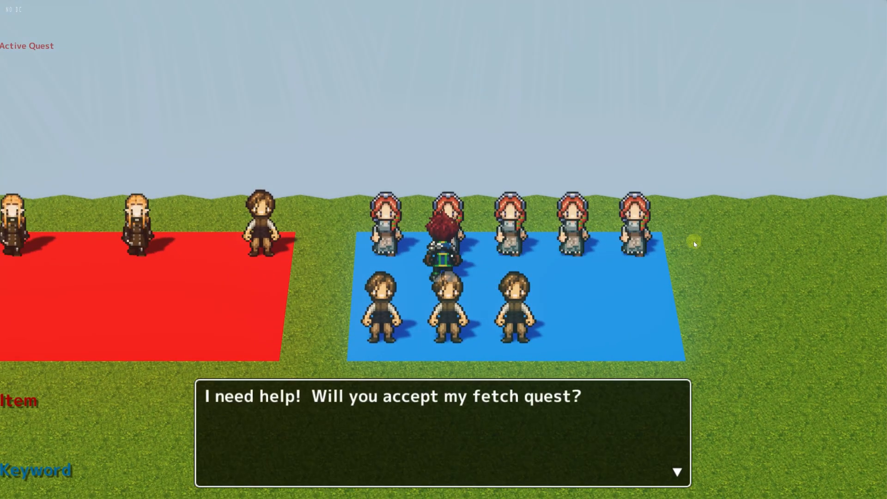
key("Return")
key("Return")
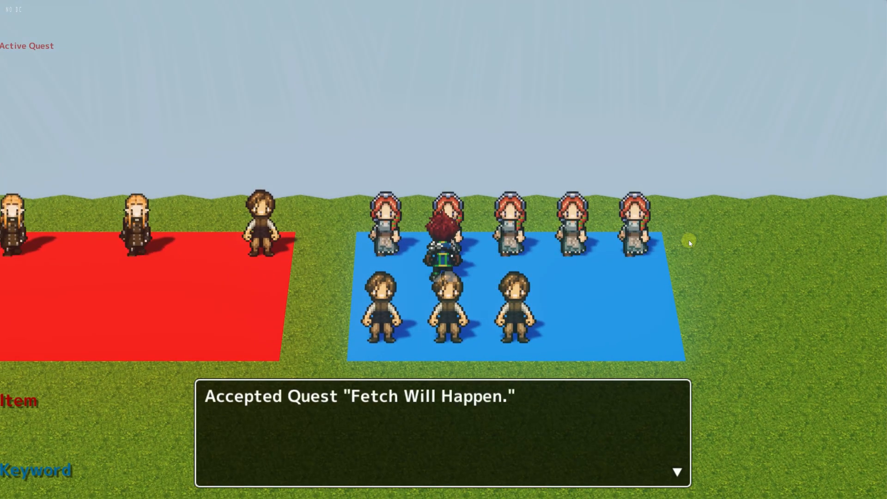
key("Return")
Collect the fetch quest item from the middle villager and check the King's Permit in the item inventory.
key("Down")
key("Return")
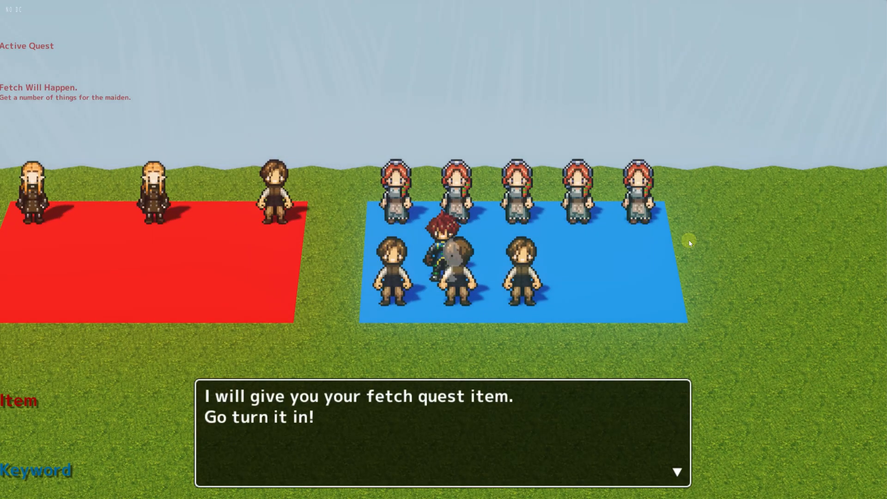
key("Return")
key("Up")
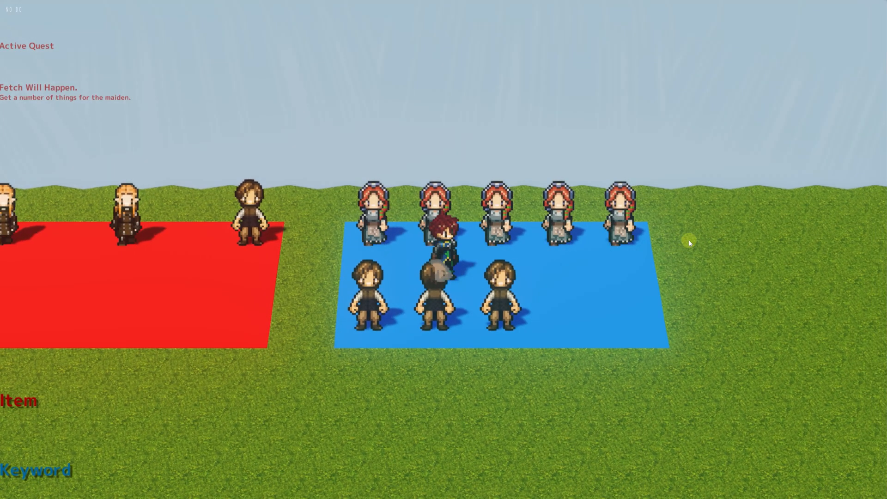
key("Escape")
key("Return")
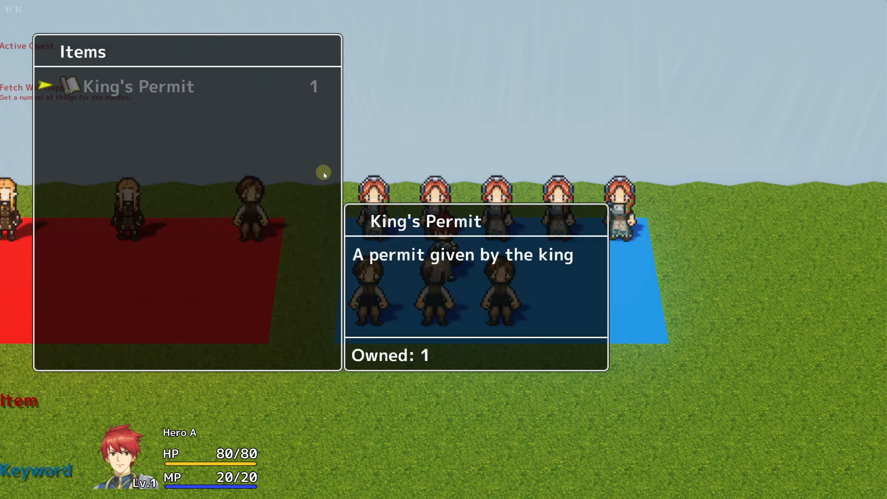
key("Escape")
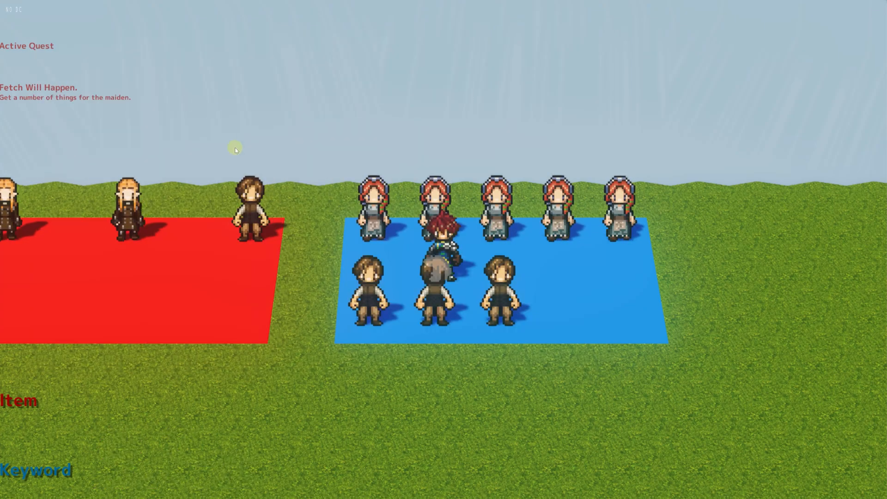
Talk to the second maid again, agree to hand over the fetch quest item, and finish her completion dialogue.
key("Up")
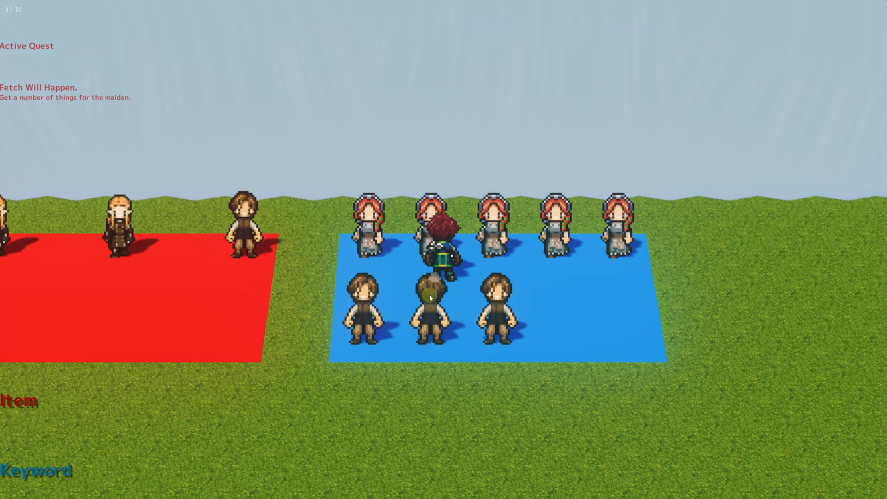
key("Return")
key("Return")
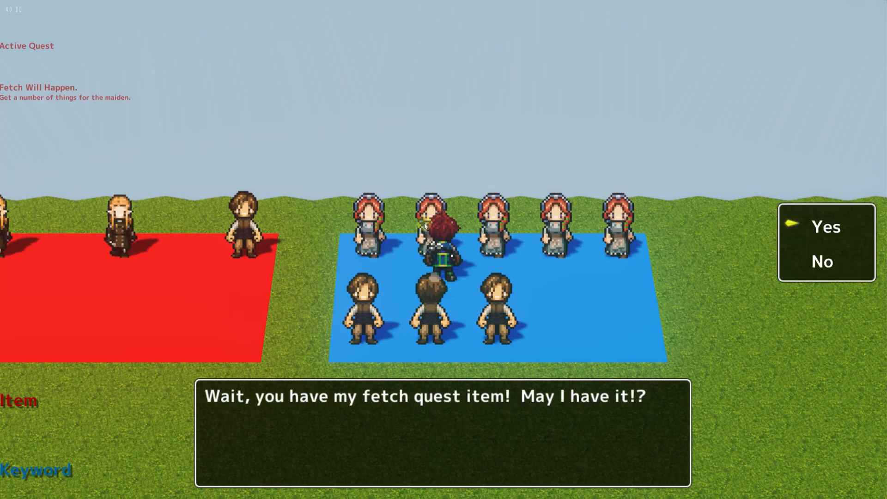
key("Return")
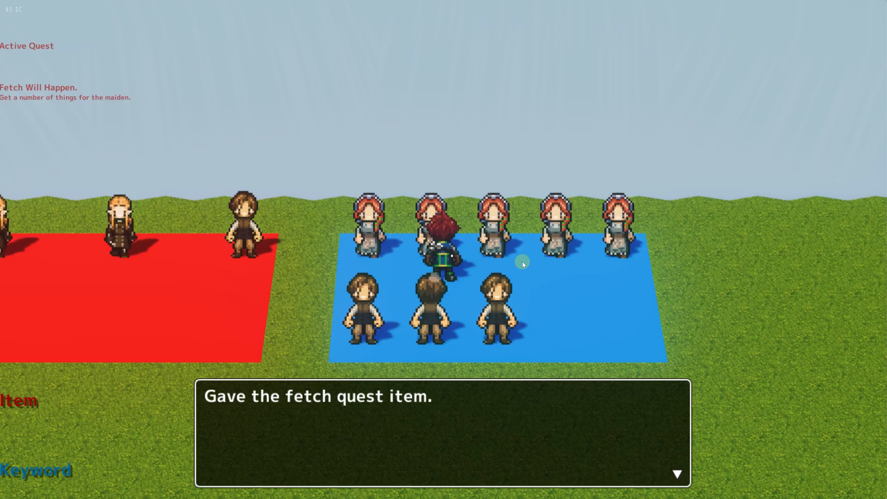
key("Return")
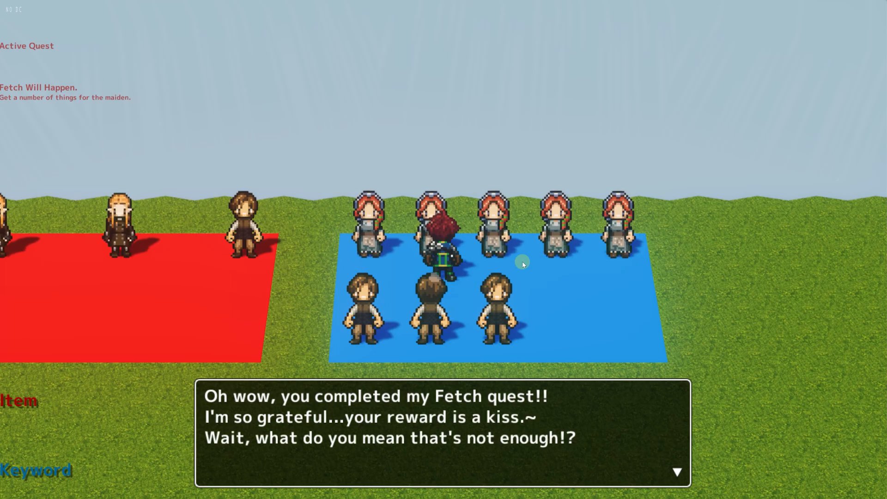
key("Return")
Walk to the third maid, talk to her, and accept the bounty quest "Them's Fightin' Words".
key("Right")
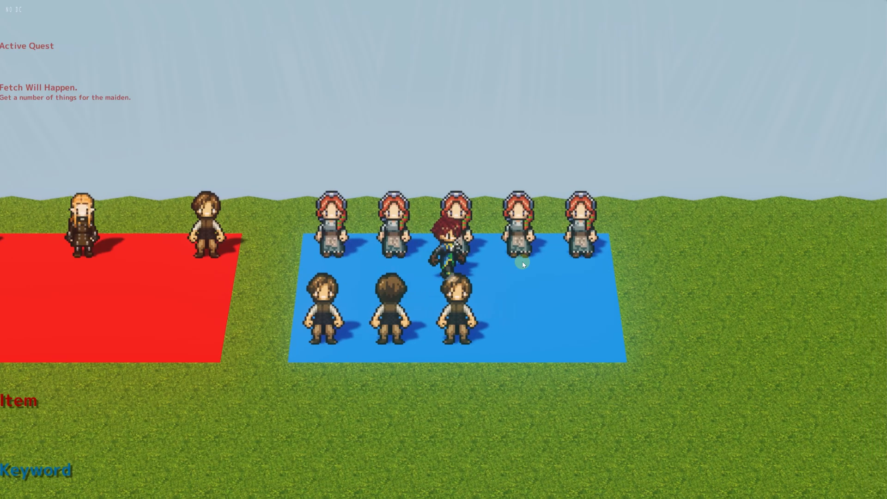
key("Down")
key("Left")
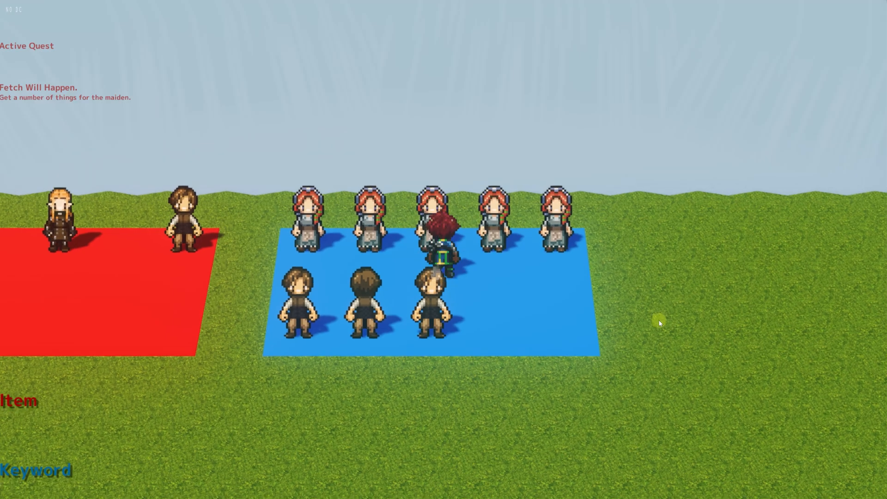
key("Up")
key("Return")
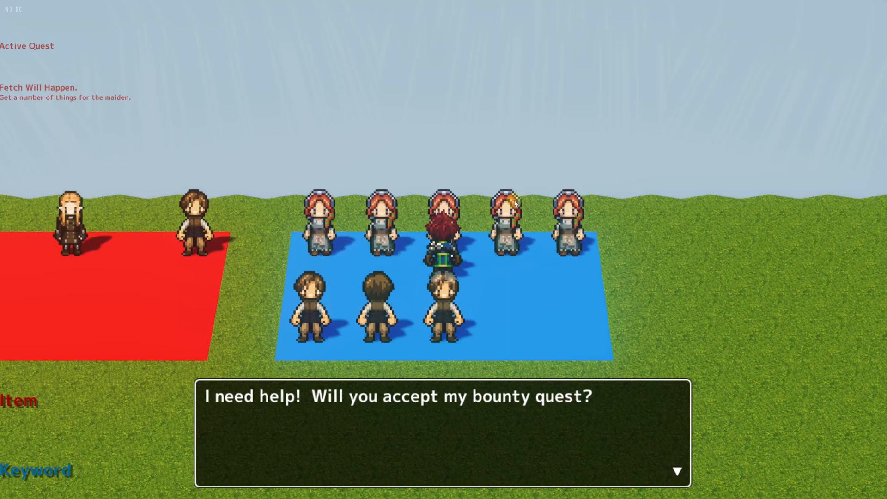
left_click(583, 196)
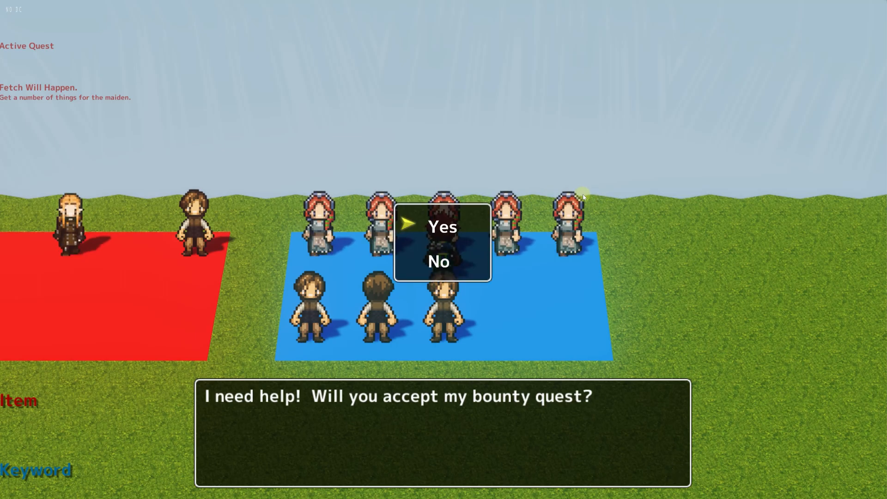
key("Return")
key("Return")
key("Return")
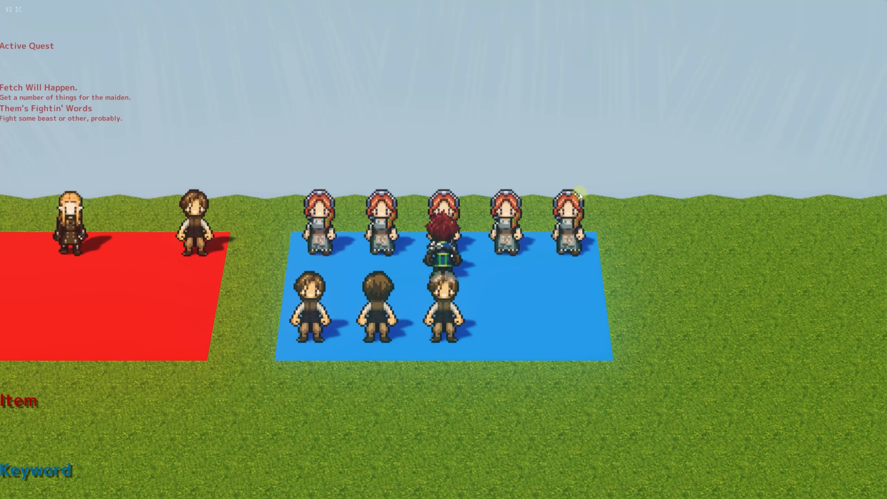
Talk to the third villager to receive a bounty quest item and check the Horn of Beast in the item inventory.
key("Down")
key("Down")
key("Return")
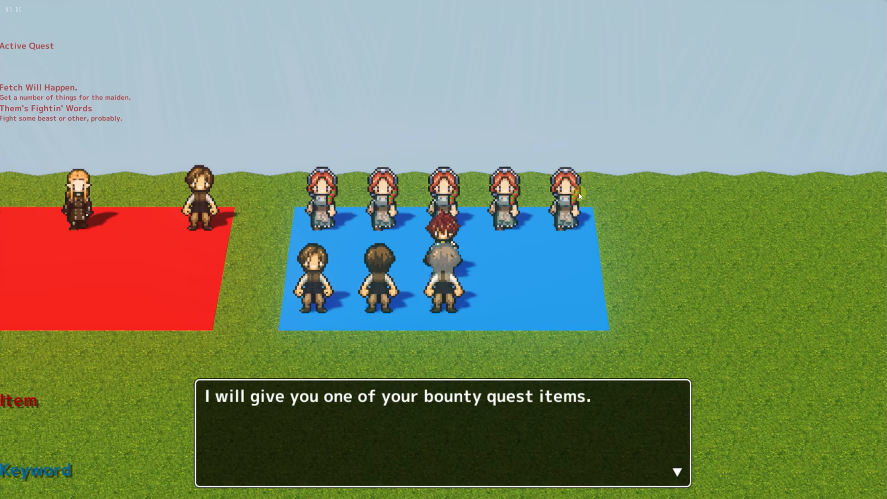
left_click(580, 196)
right_click(482, 176)
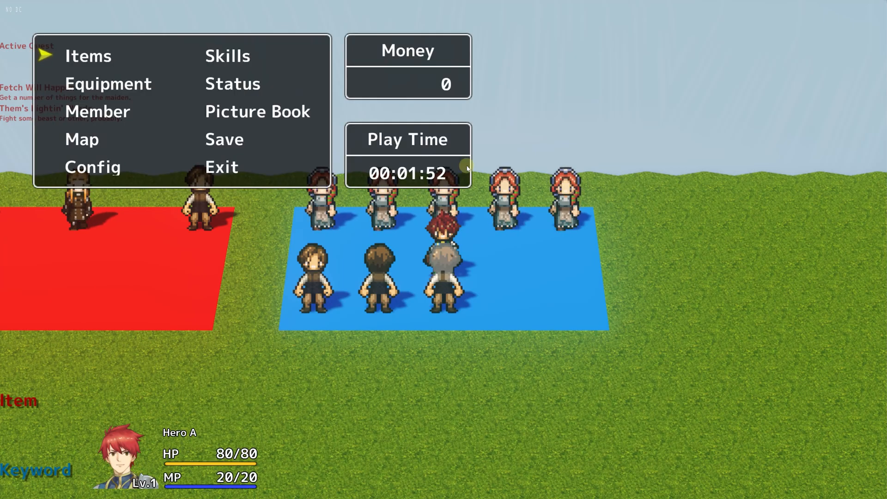
key("Return")
key("Down")
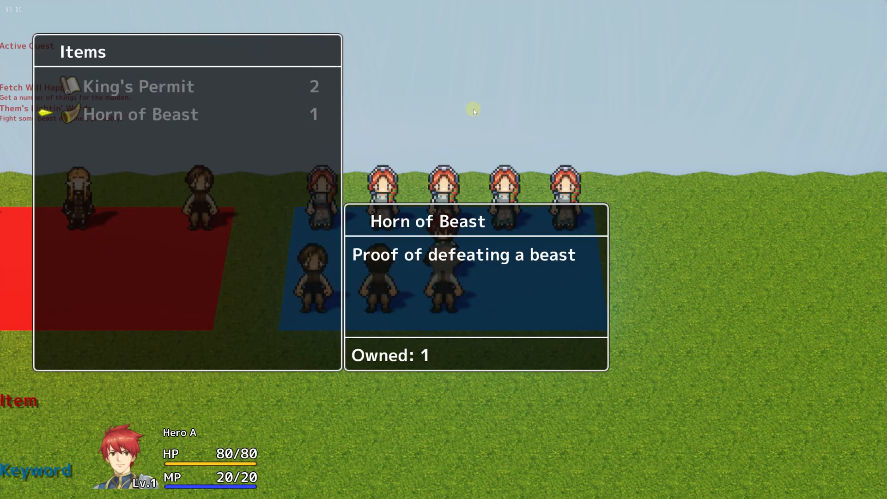
right_click(472, 111)
right_click(470, 114)
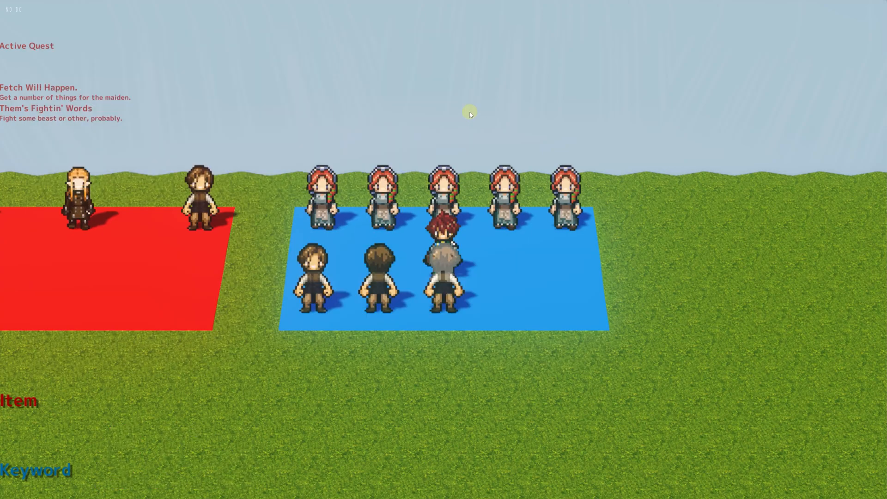
Return to the third maid and talk to her with only one bounty quest item in hand.
key("Right")
key("Up")
key("Left")
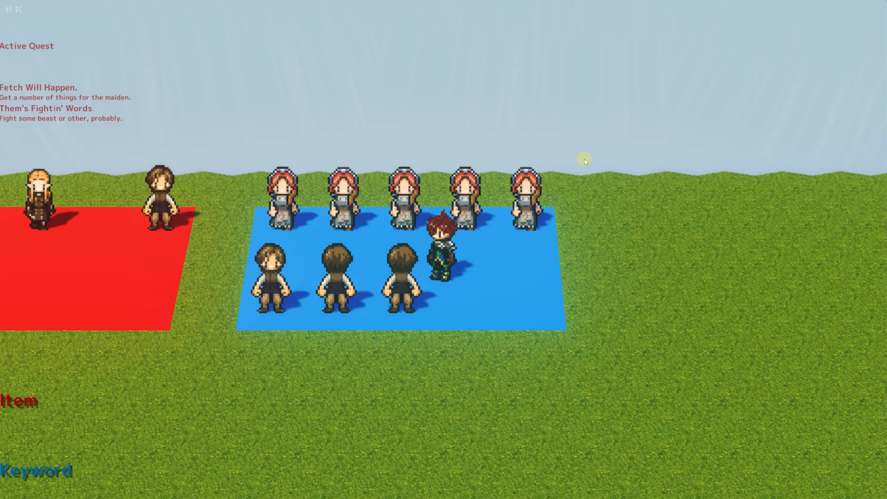
key("Left")
key("Up")
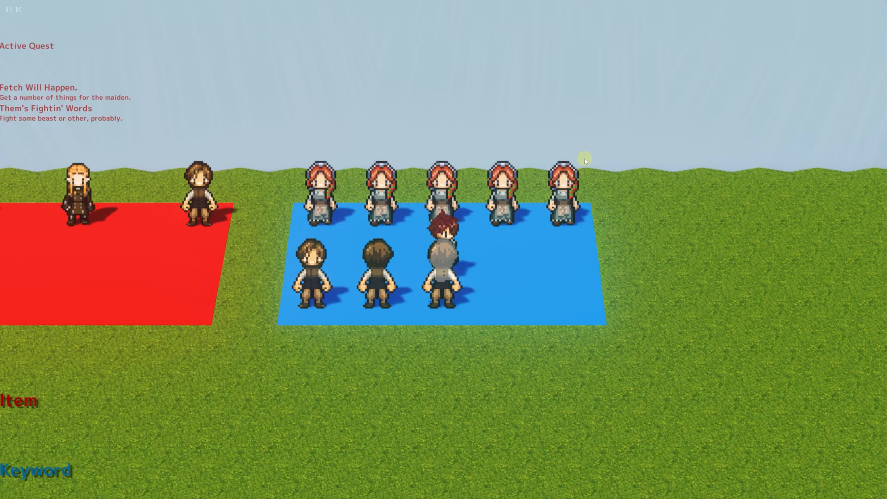
key("Up")
key("Return")
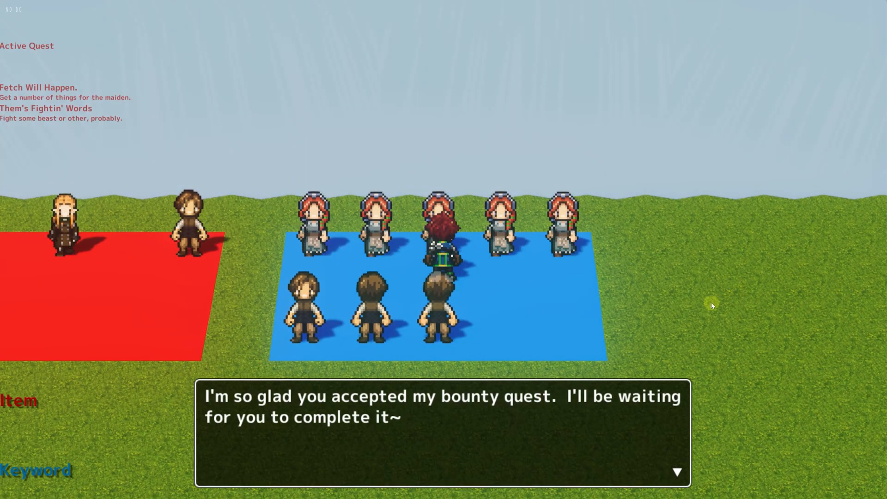
key("Return")
Talk to the third villager repeatedly to collect the remaining bounty quest items until he says to turn the quest in.
key("Down")
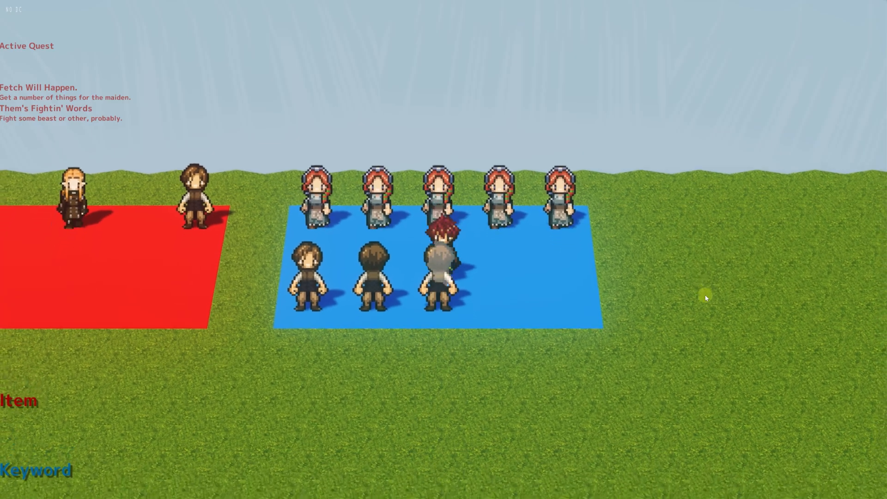
key("Return")
key("Return")
key("Return")
key("Return")
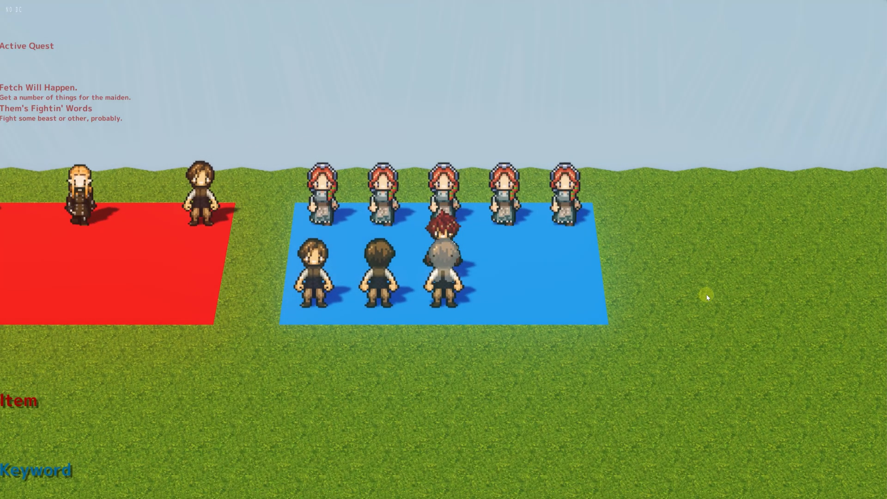
key("Return")
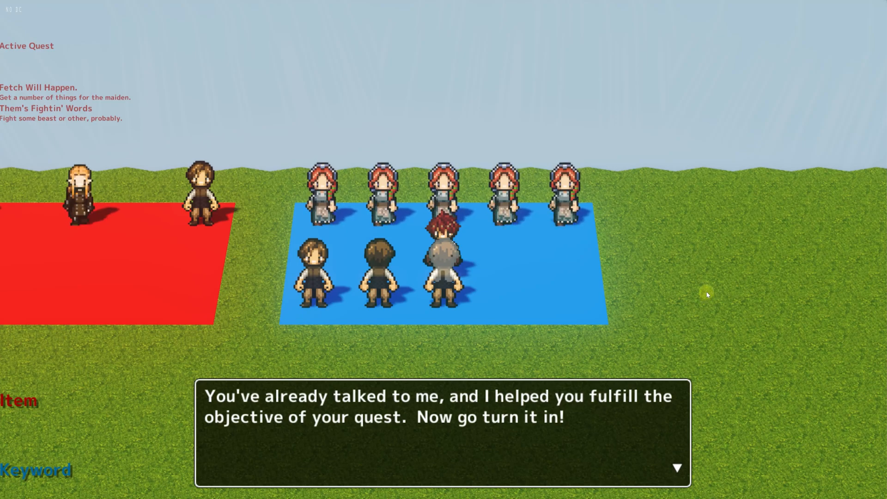
key("Return")
Talk to the third maid again, hand over the bounty quest items, and finish her completion dialogue.
key("Up")
key("Return")
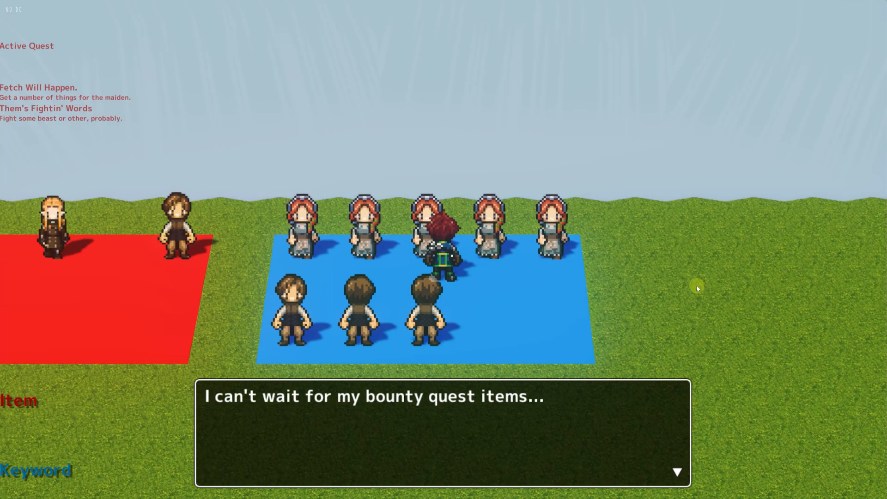
key("Return")
key("Return")
key("Return")
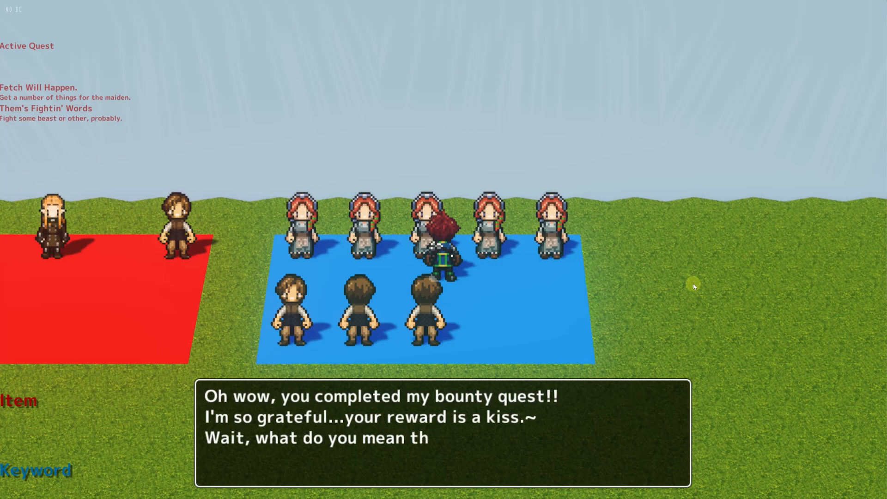
key("Return")
key("Return")
key("Return")
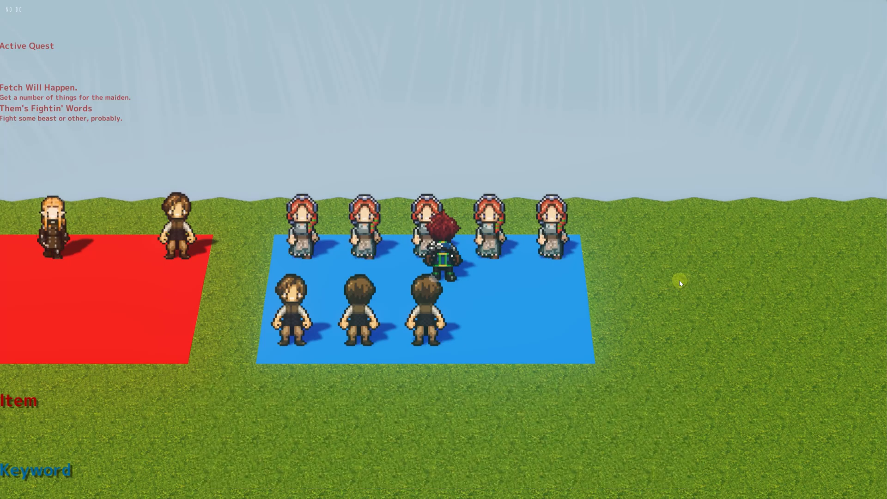
Walk the hero around the blue area to survey the remaining maids and the neighbouring red area's characters.
key("Right")
key("Down")
key("Right")
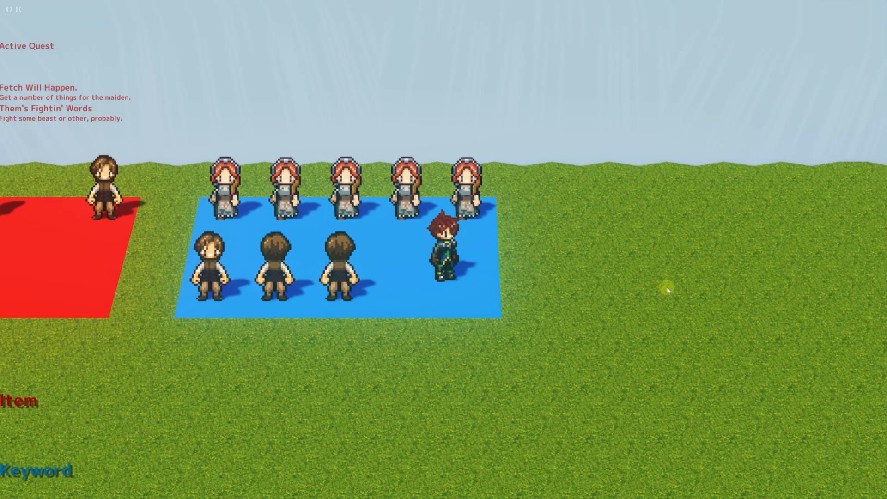
key("Up")
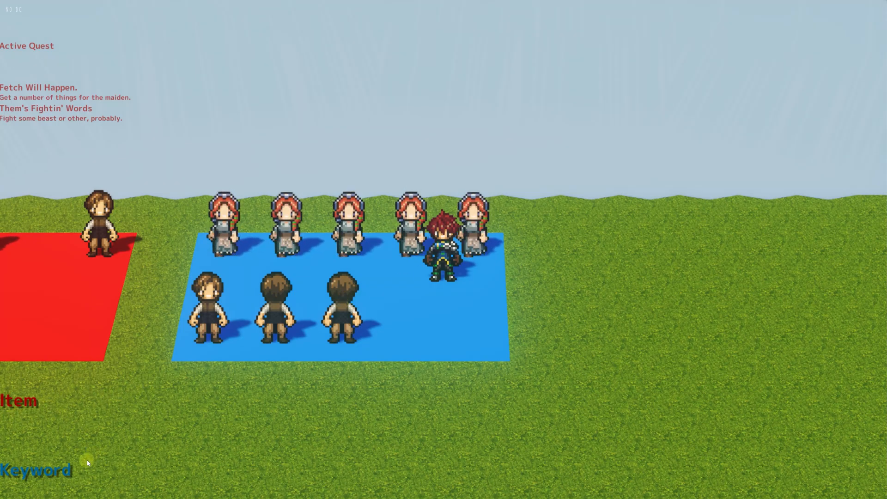
key("Left")
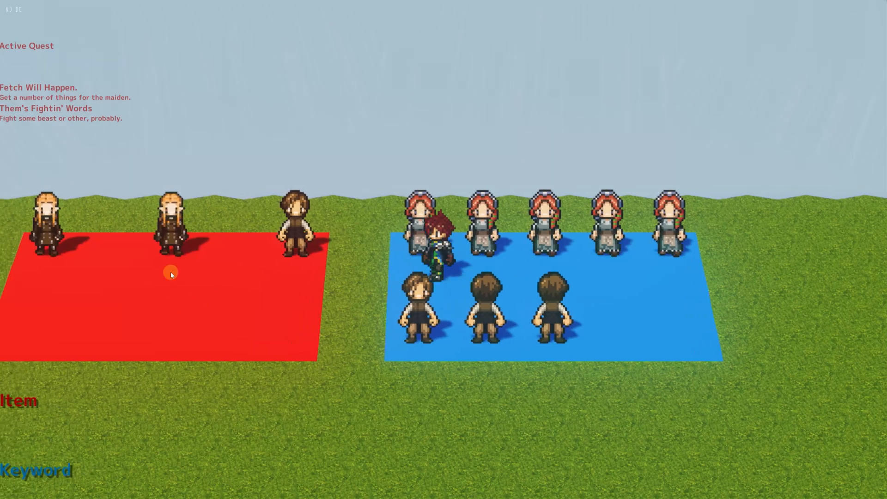
key("Left")
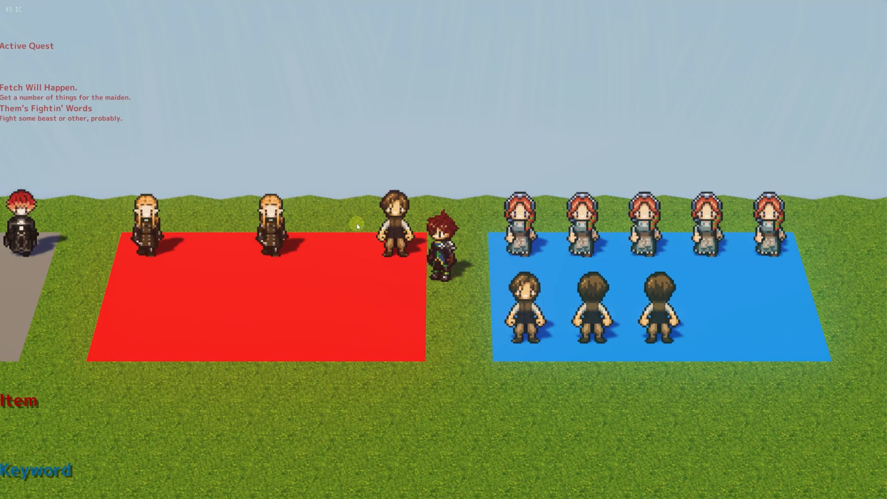
key("Right")
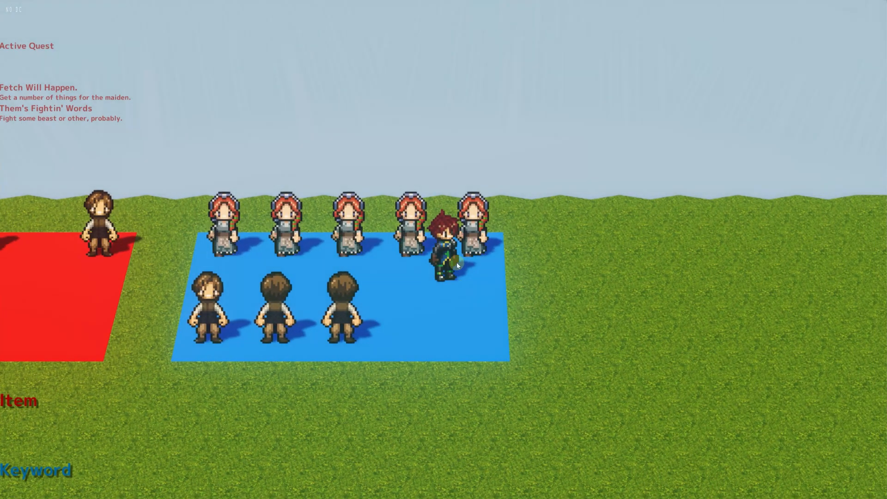
key("Up")
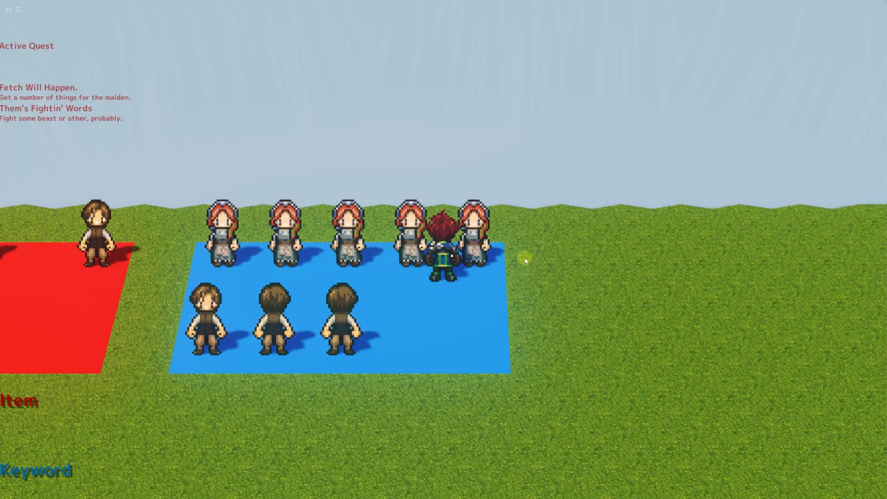
key("Down")
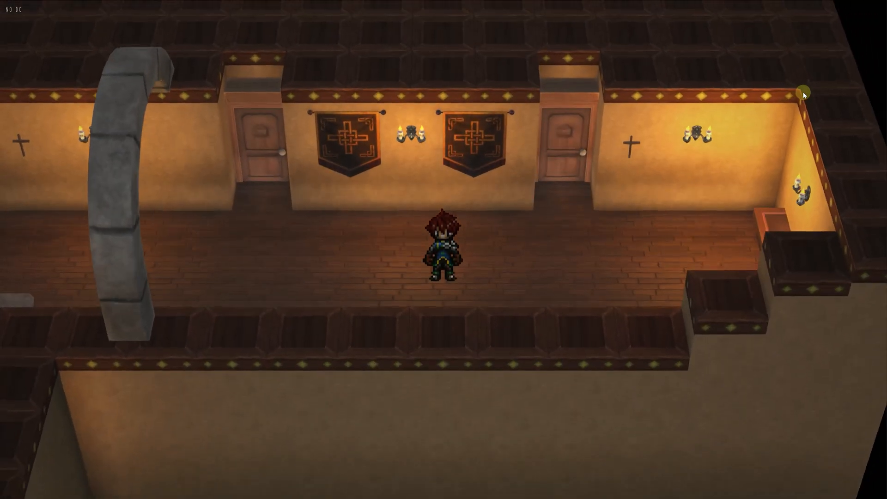
On the indoor map, walk along the candlelit hallway to the nearest door and enter the bedroom suite.
key("Right")
key("Right")
key("Up")
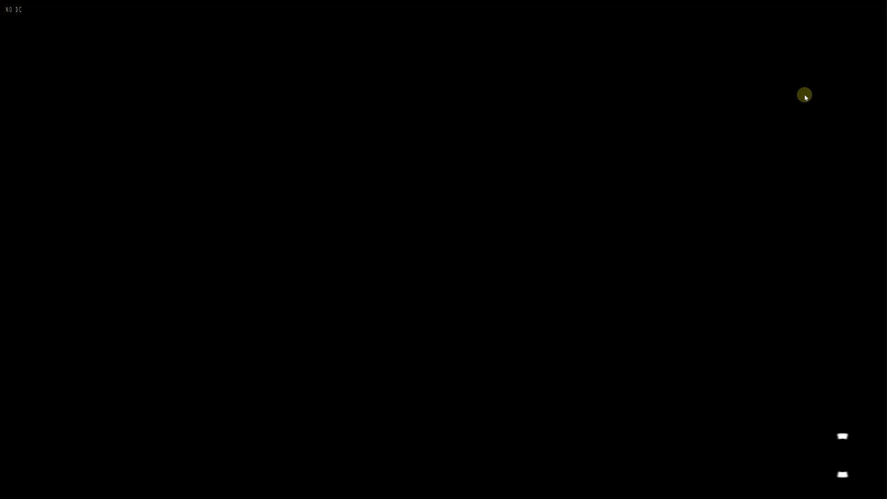
key("Up")
key("Up")
key("Up")
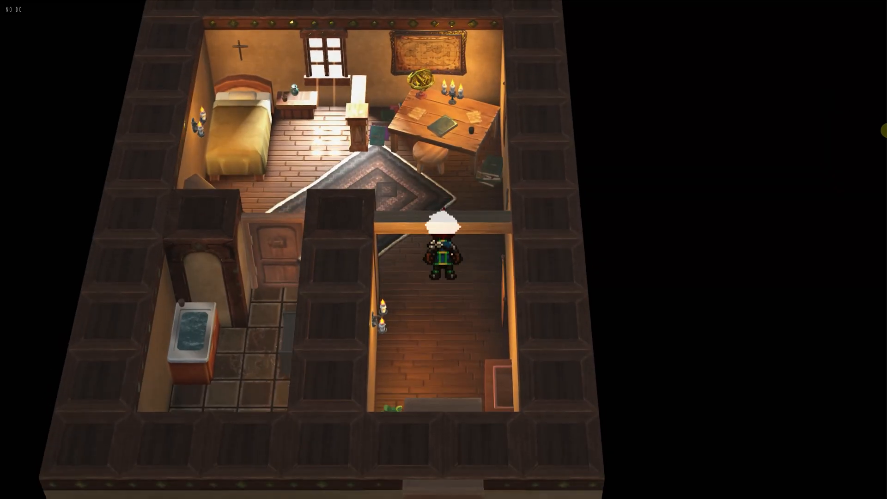
Walk through the bedroom into the tiled bathroom, then head back out through its door.
key("Up")
key("Up")
key("Up")
key("Down")
key("Down")
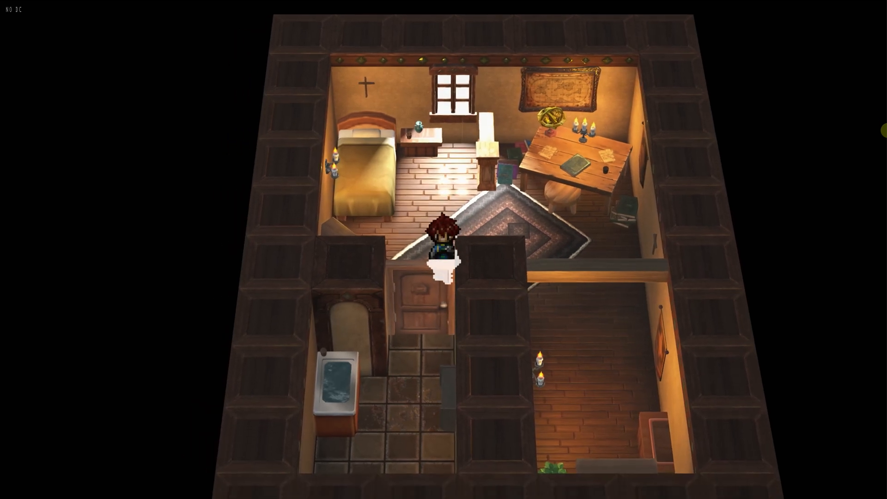
key("Down")
key("Down")
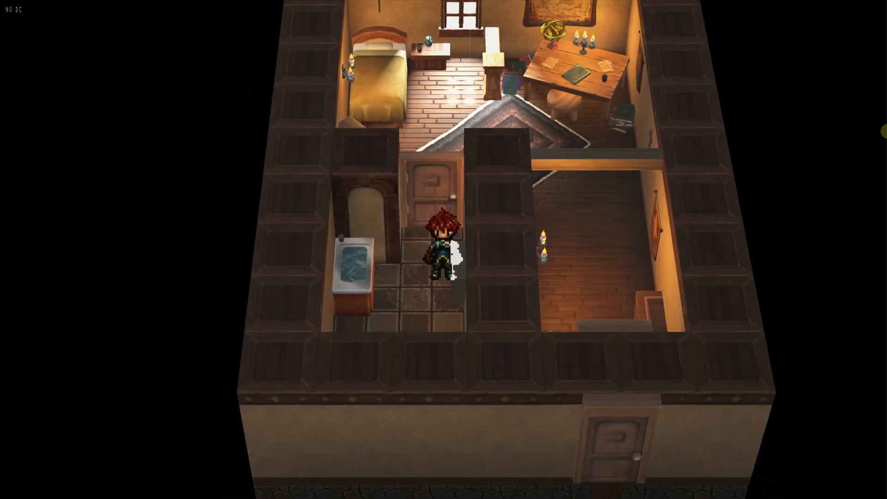
key("Up")
key("Up")
key("Up")
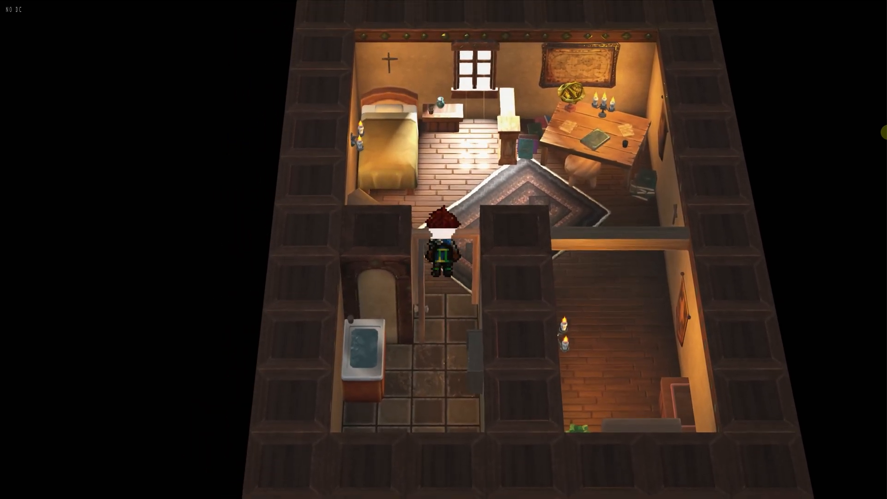
Walk around the bedroom between the rug, the writing desk, the partition, and the window to inspect the room's layout.
key("Right")
key("Down")
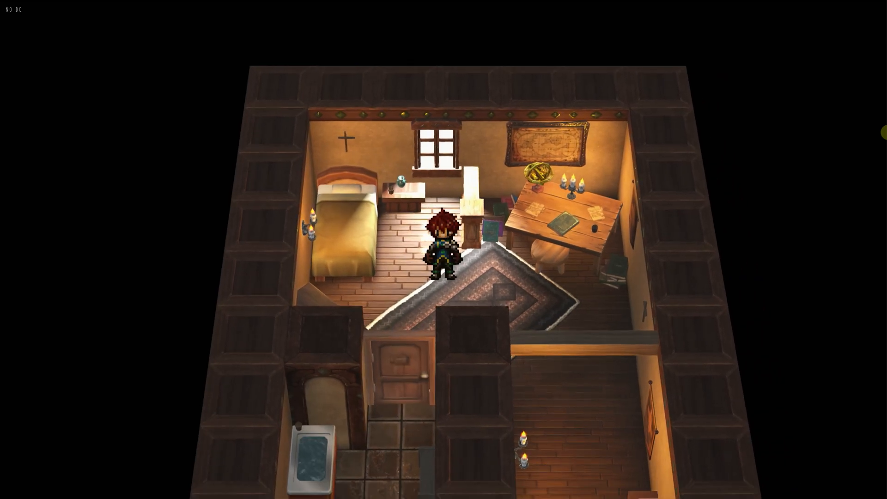
key("Right")
key("Right")
key("Right")
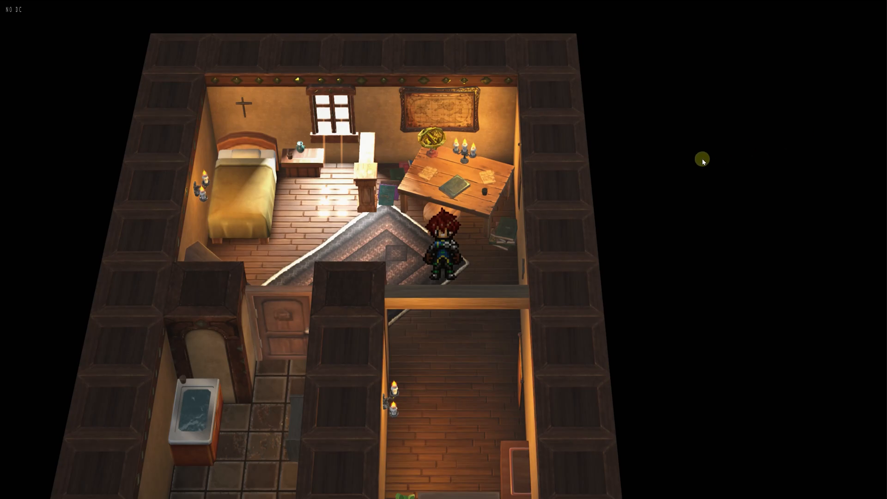
key("Left")
key("Left")
key("Left")
key("Left")
key("Up")
key("Up")
key("Up")
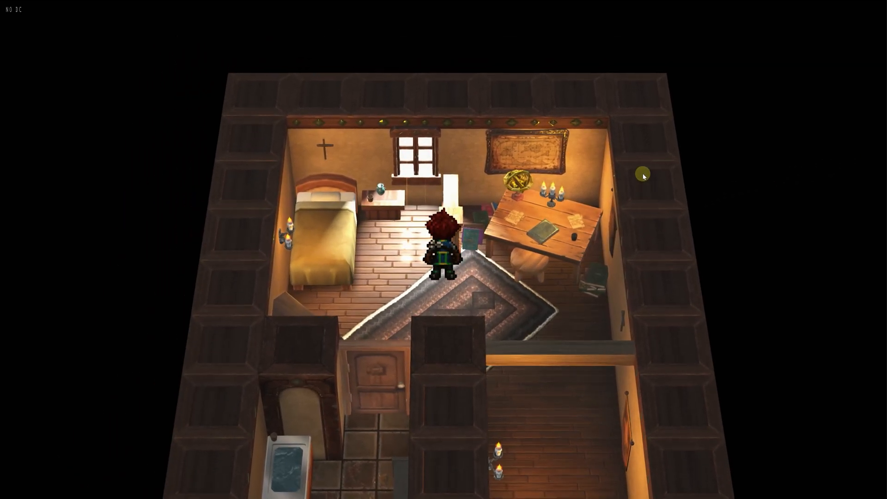
key("Down")
key("Right")
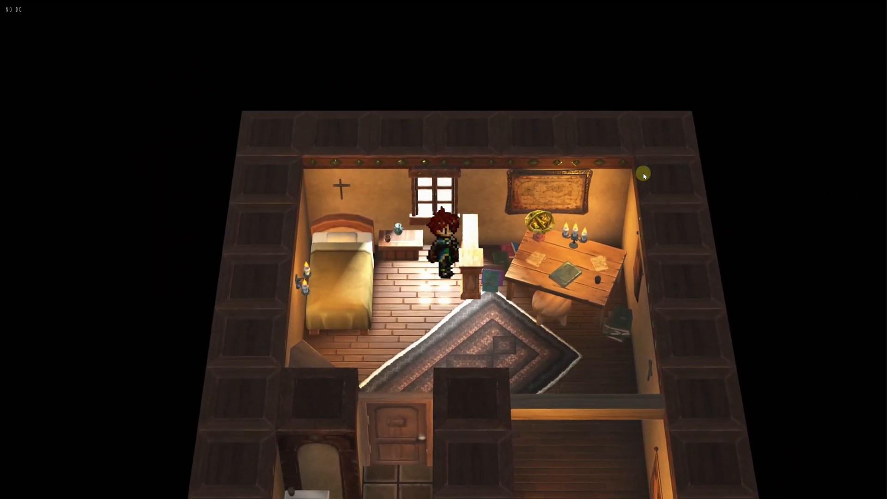
Move the hero in and out behind the bathroom's dividing wall to examine how his hidden silhouette is drawn.
key("Down")
key("Down")
key("Down")
key("Down")
key("Down")
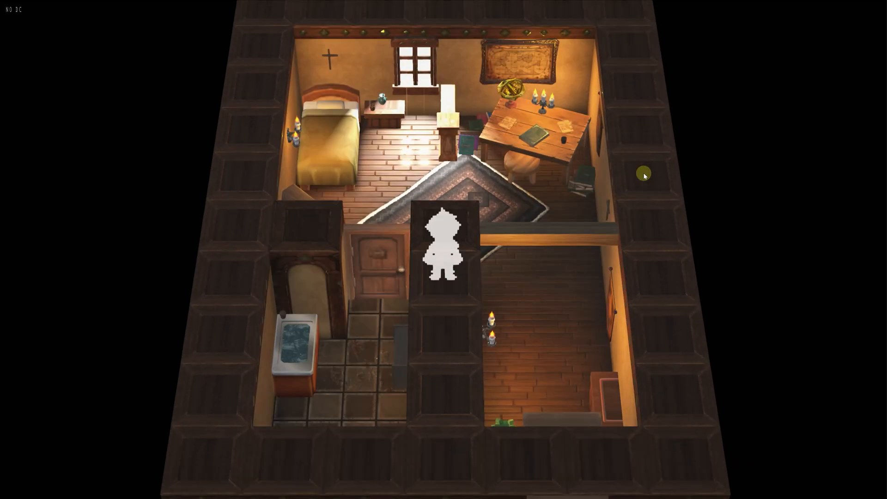
key("Up")
key("Up")
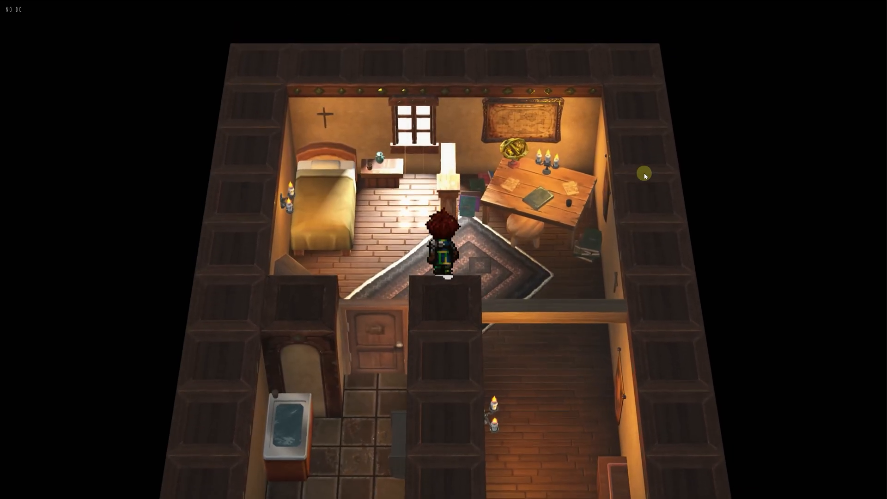
key("Down")
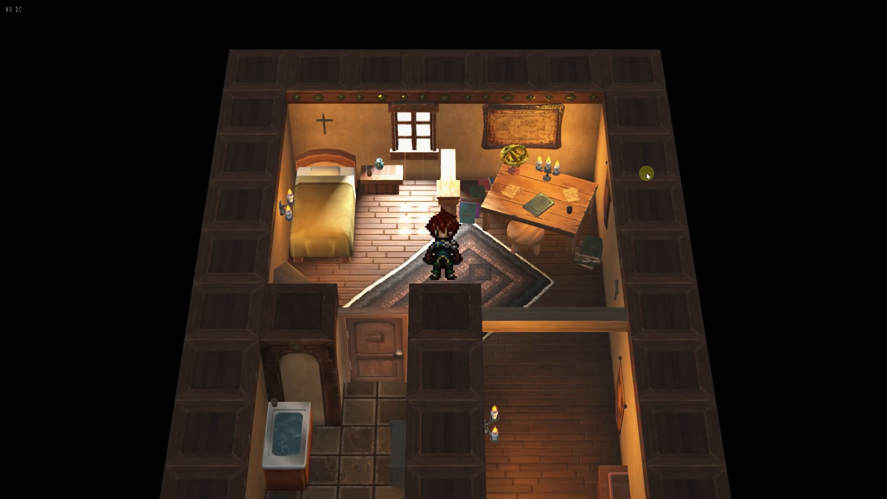
key("Down")
key("Down")
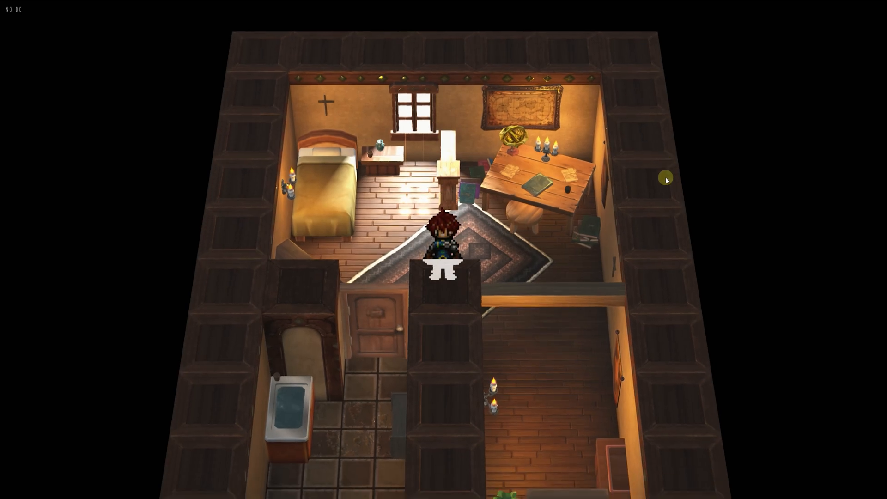
key("Up")
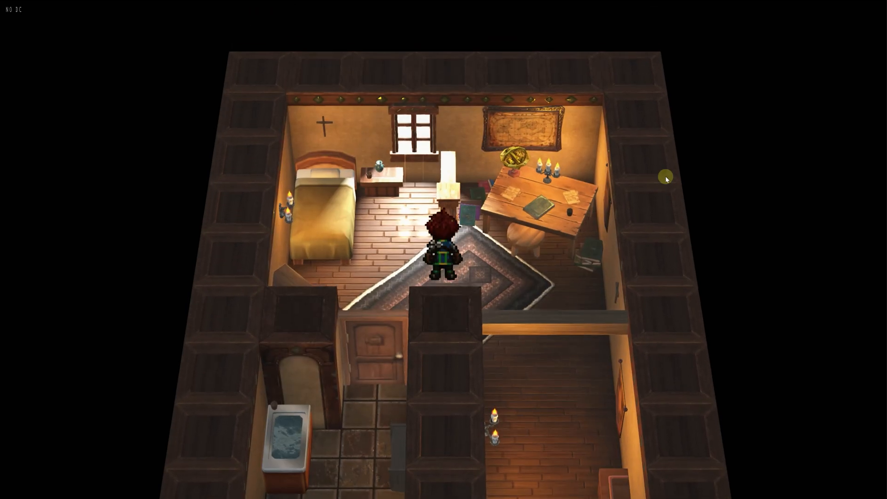
key("Left")
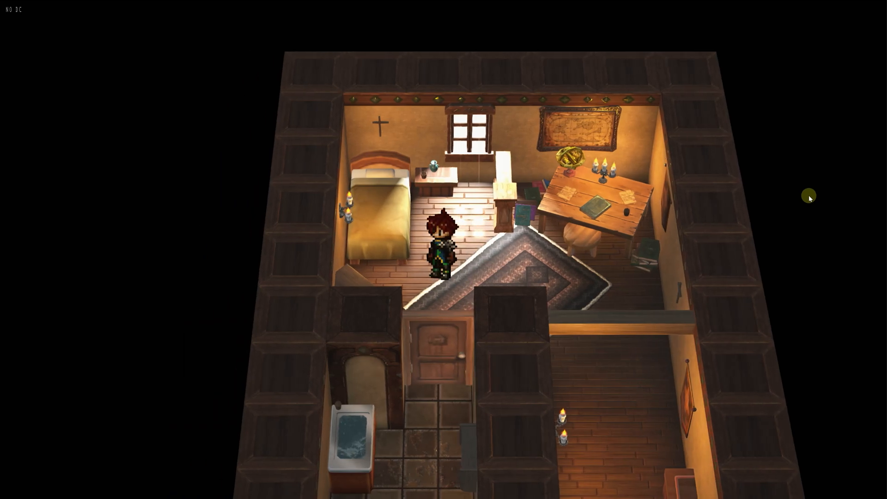
key("Up")
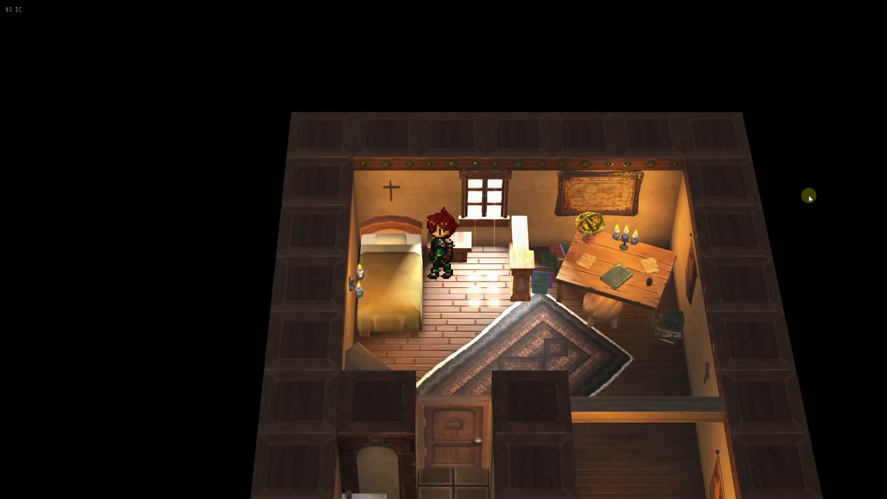
key("Right")
key("Down")
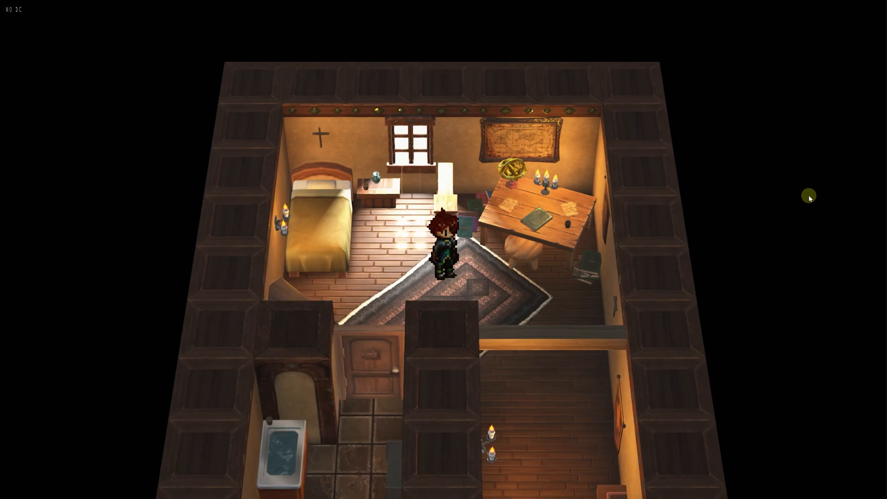
key("Left")
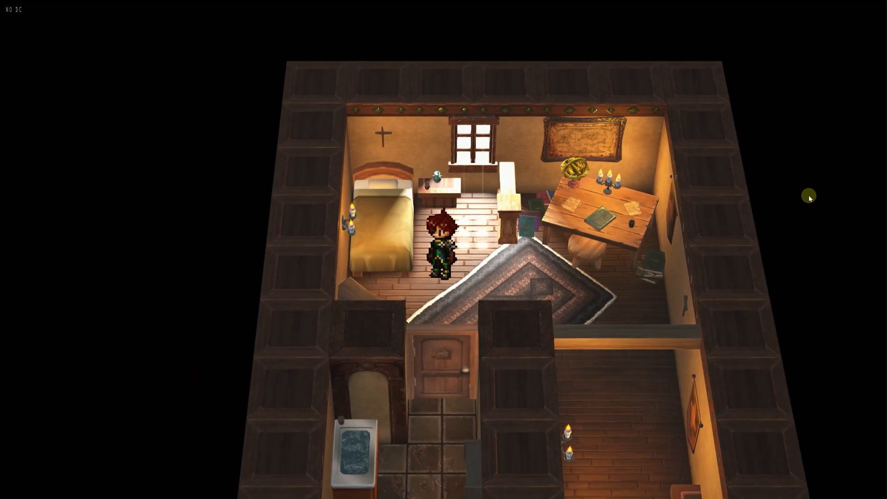
key("Down")
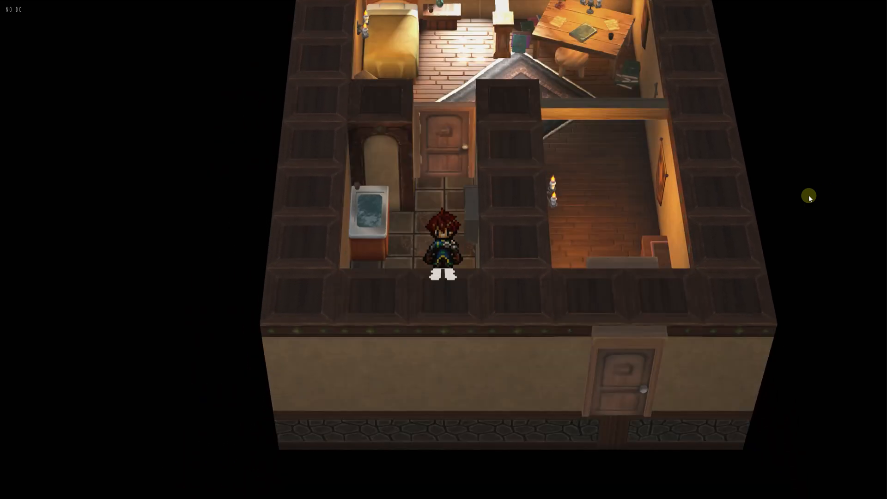
key("Right")
key("Up")
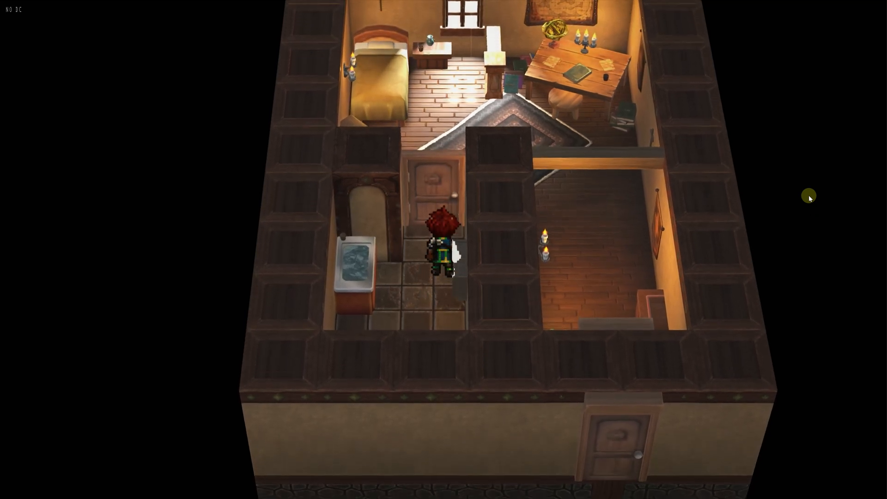
key("Up")
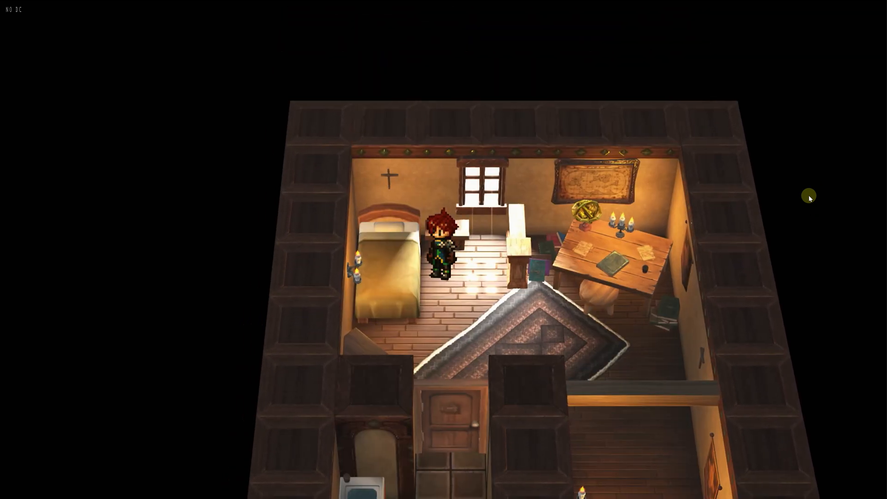
key("Down")
key("Right")
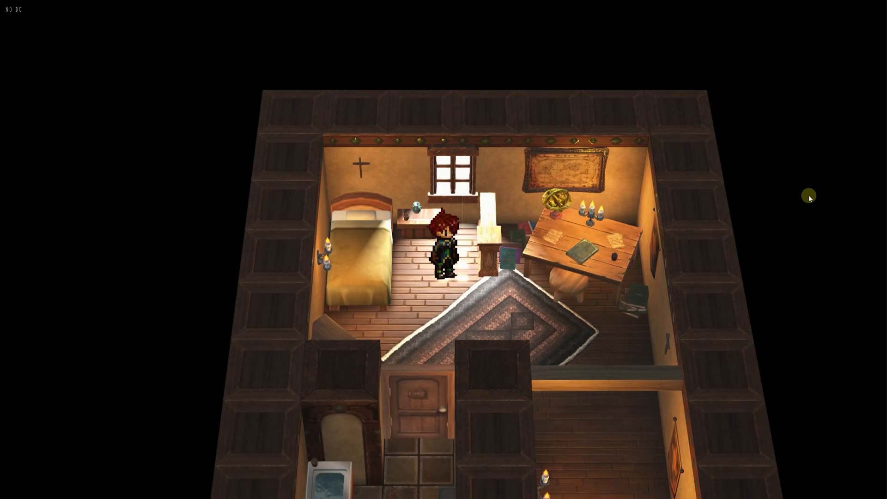
key("Right")
key("Down")
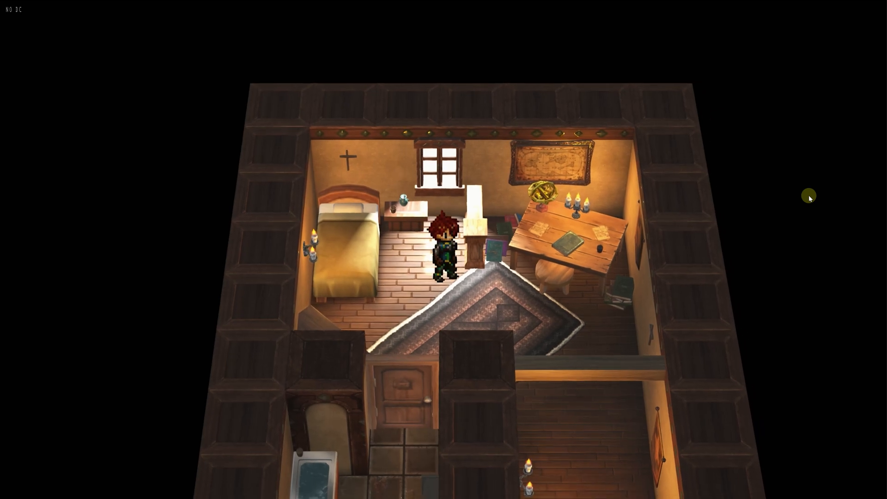
key("Down")
key("Right")
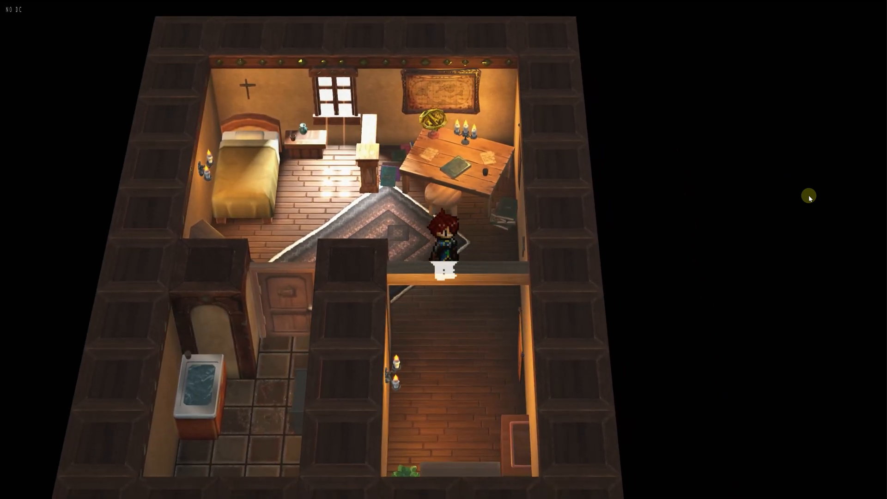
key("Left")
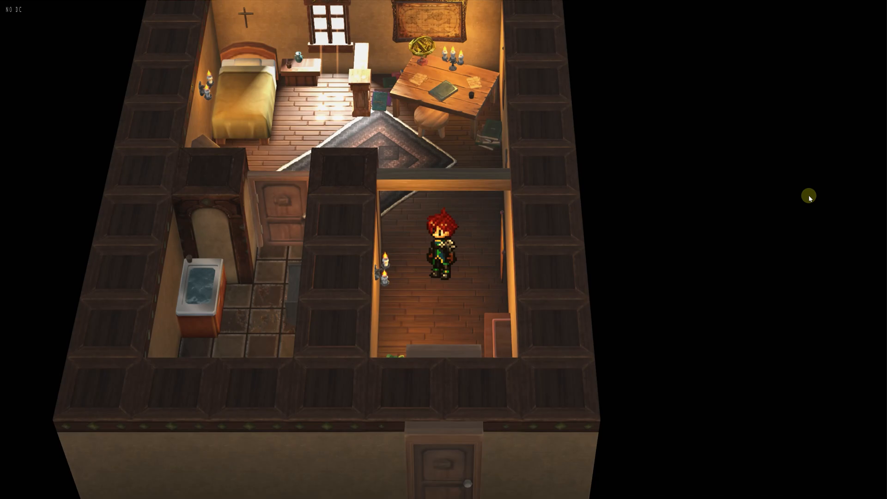
key("Up")
key("Left")
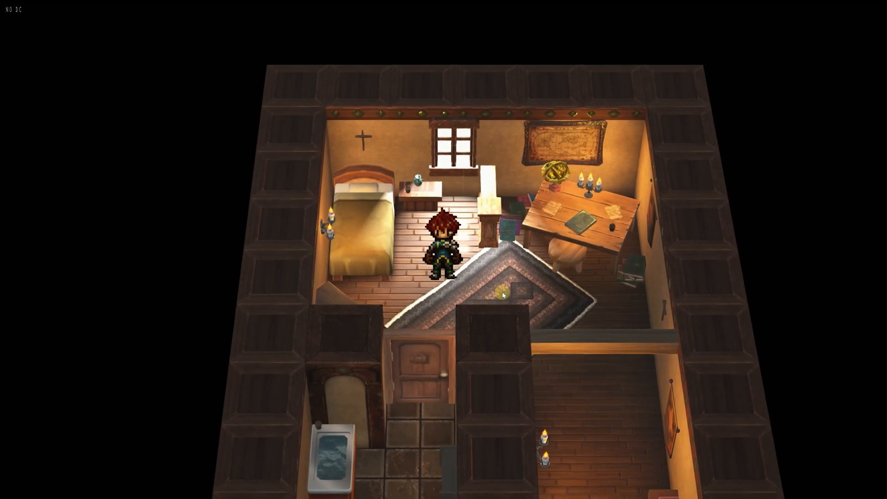
left_click(618, 334)
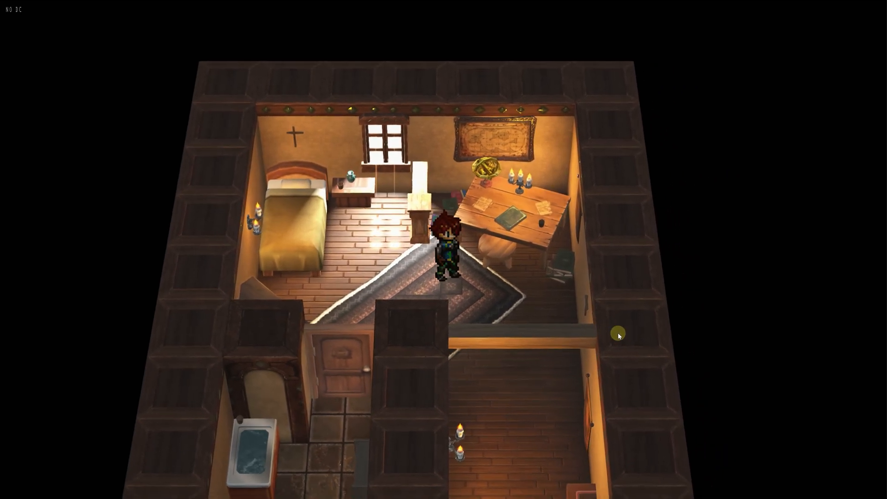
key("Left")
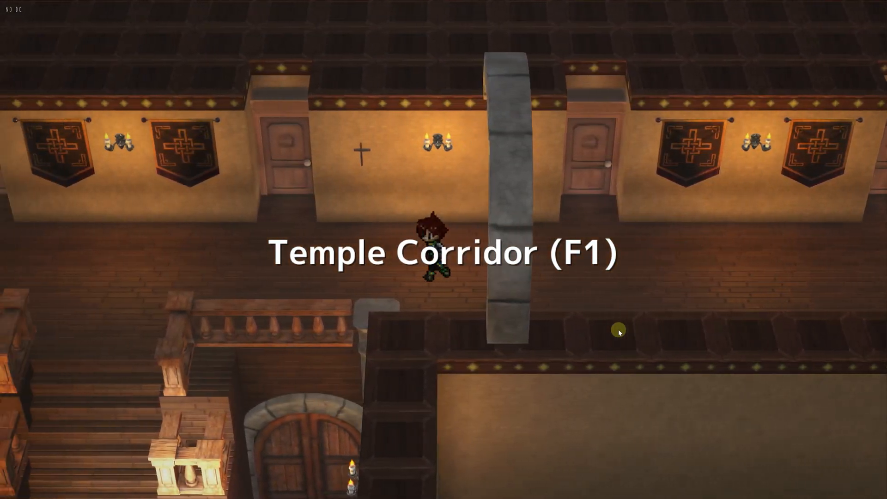
key("Down")
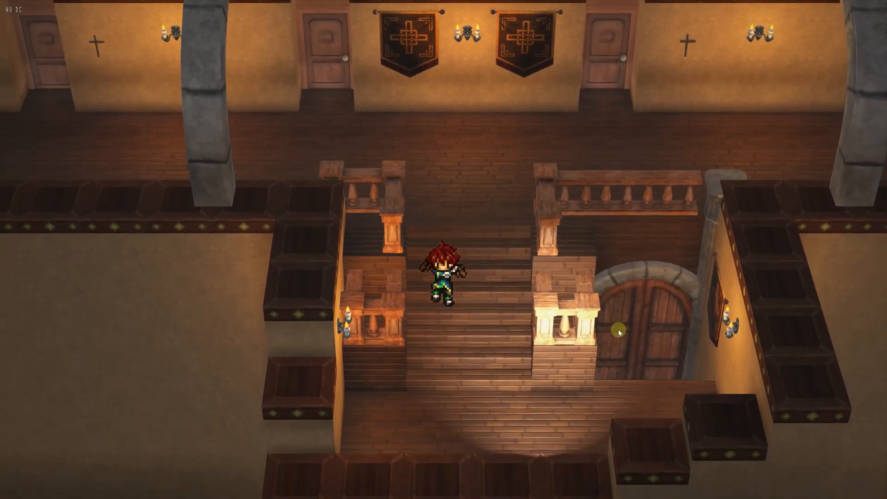
key("Up")
key("Left")
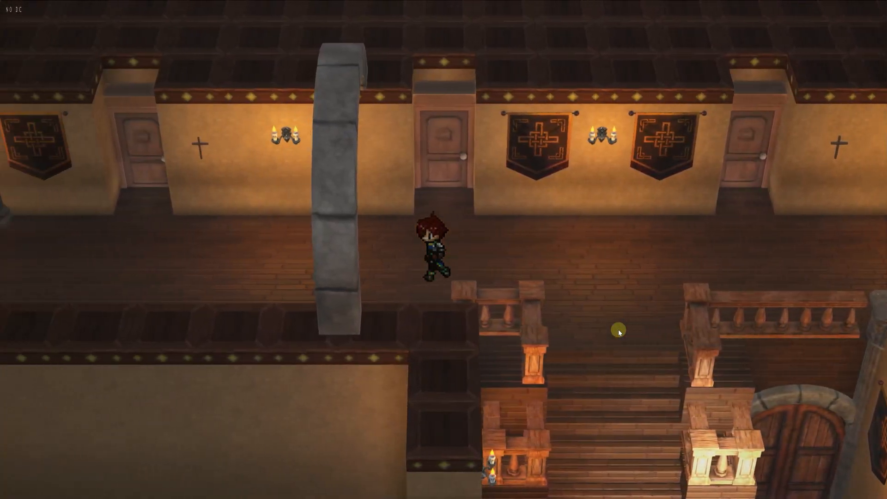
key("Left")
key("Down")
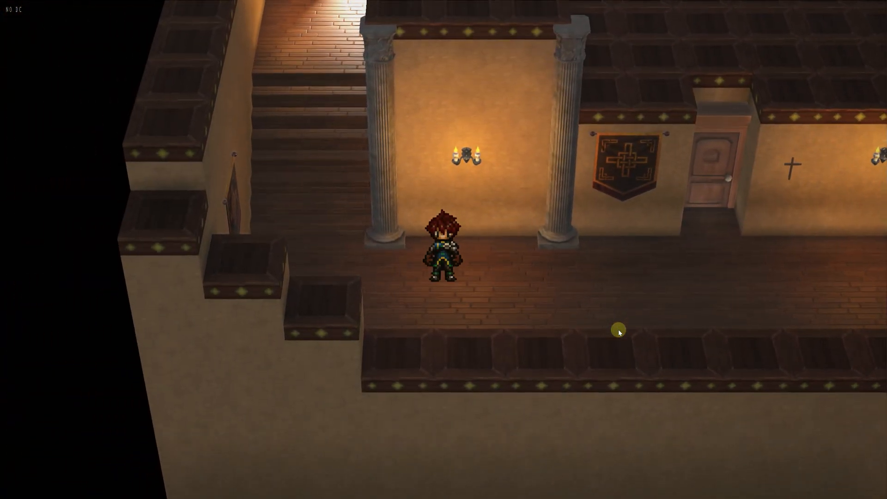
key("Right")
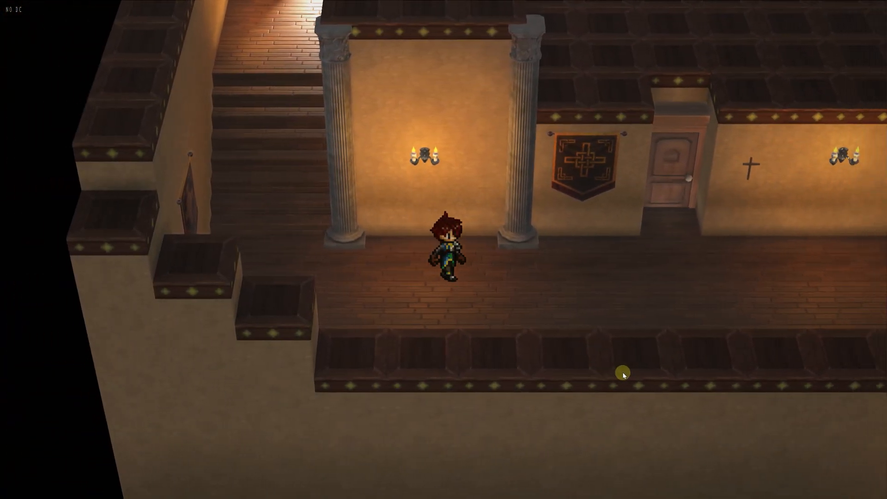
key("Down")
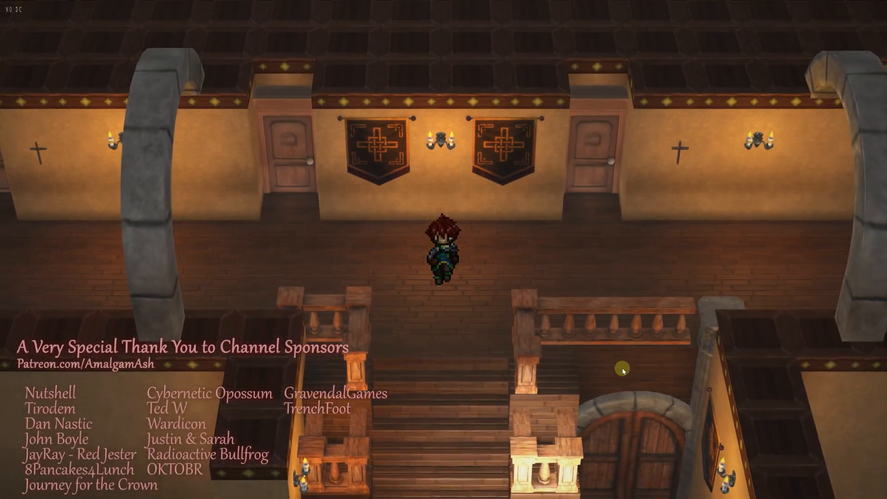